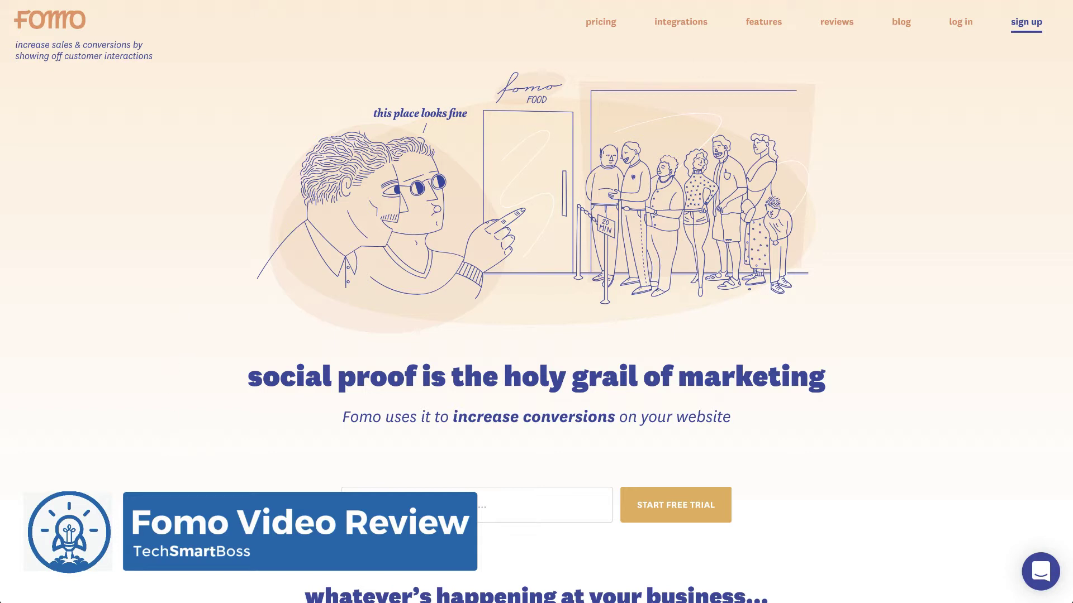
- Open the public integrations page and browse the catalogue of supported apps through to the API option
{"action": "scroll", "coordinate": [179, 509], "scroll_direction": "down", "scroll_amount": 2}
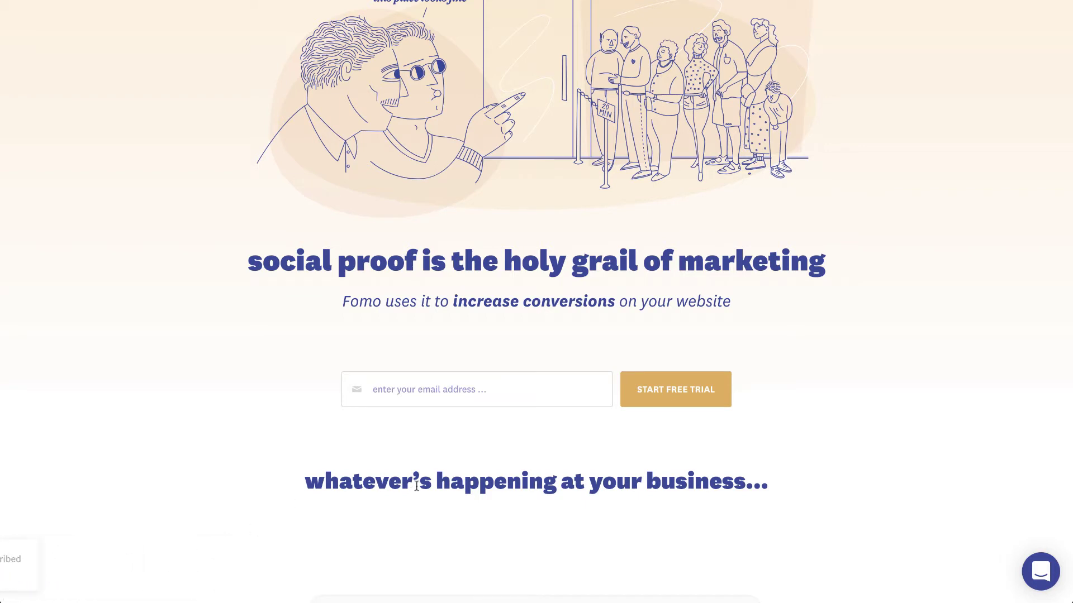
{"action": "scroll", "coordinate": [416, 485], "scroll_direction": "up", "scroll_amount": 2}
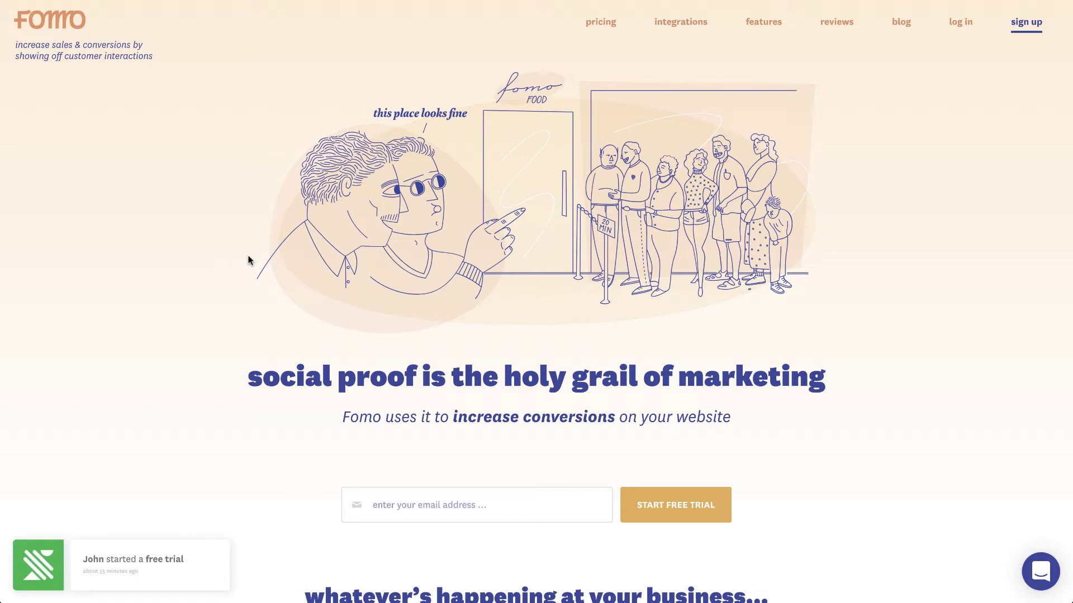
{"action": "left_click", "coordinate": [674, 27]}
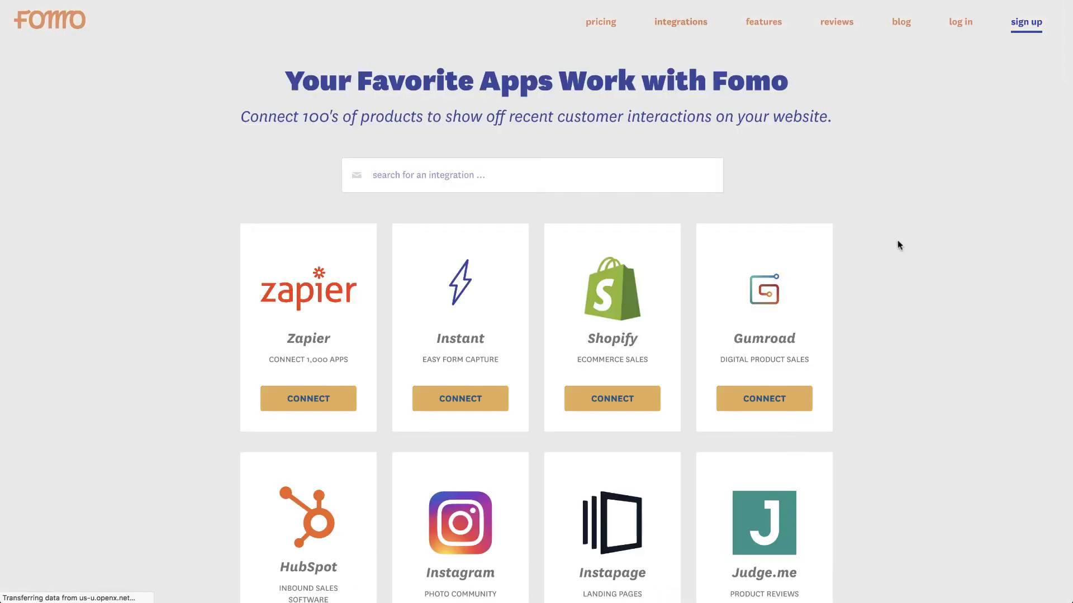
{"action": "scroll", "coordinate": [899, 246], "scroll_direction": "down", "scroll_amount": 3}
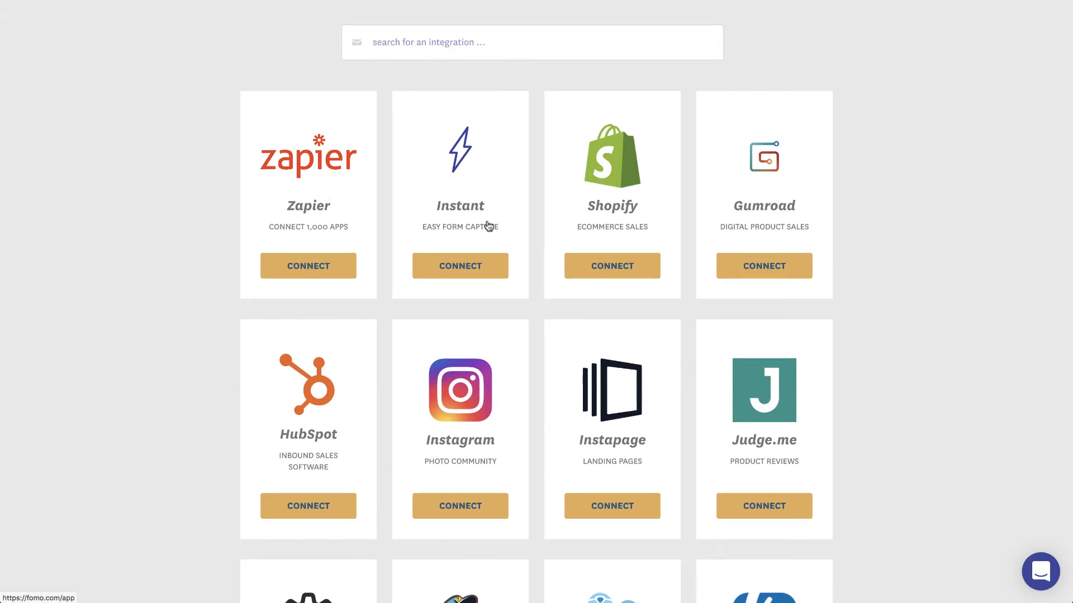
{"action": "scroll", "coordinate": [558, 307], "scroll_direction": "down", "scroll_amount": 3}
{"action": "scroll", "coordinate": [559, 311], "scroll_direction": "down", "scroll_amount": 12}
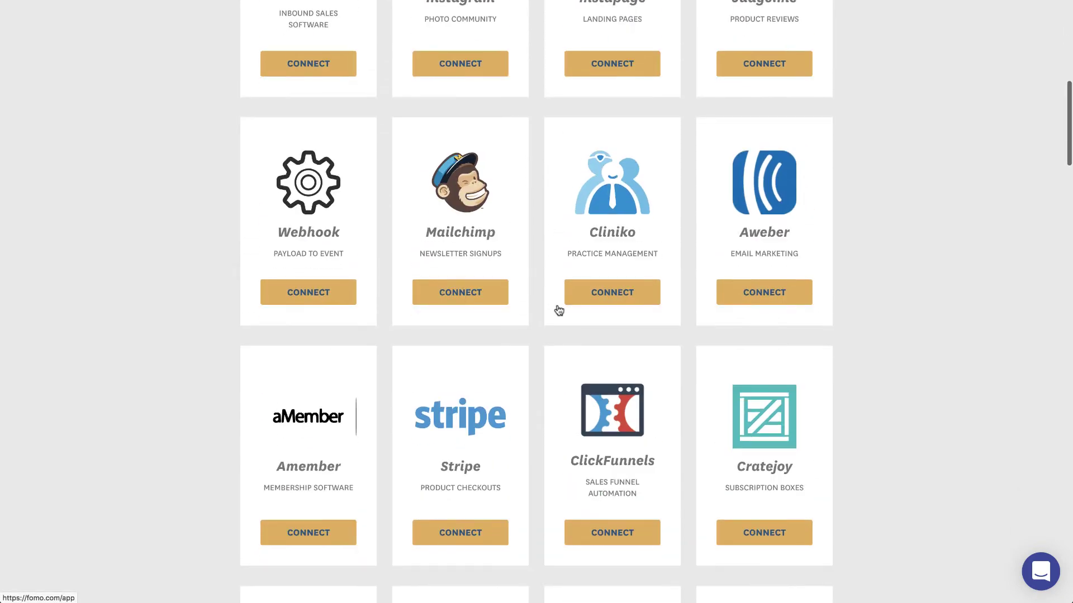
{"action": "scroll", "coordinate": [559, 311], "scroll_direction": "down", "scroll_amount": 2}
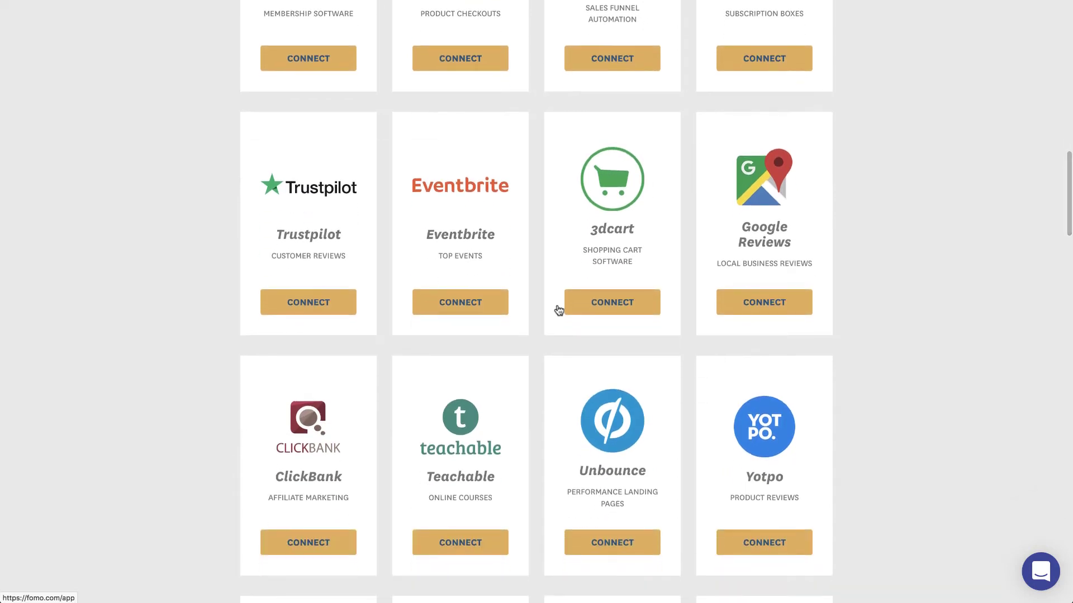
{"action": "scroll", "coordinate": [558, 310], "scroll_direction": "down", "scroll_amount": 3}
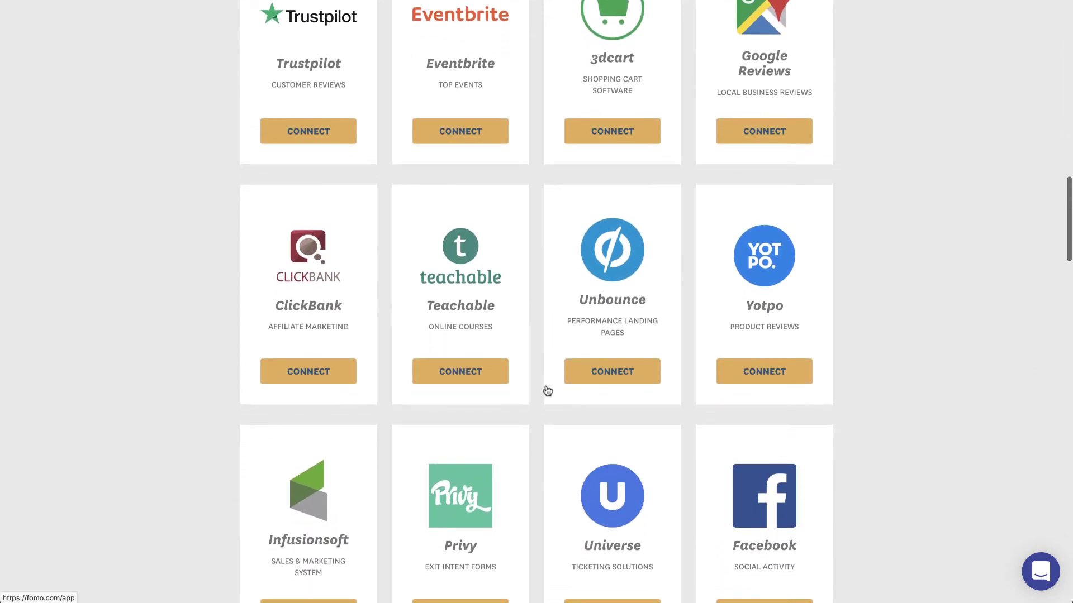
{"action": "scroll", "coordinate": [546, 391], "scroll_direction": "down", "scroll_amount": 1}
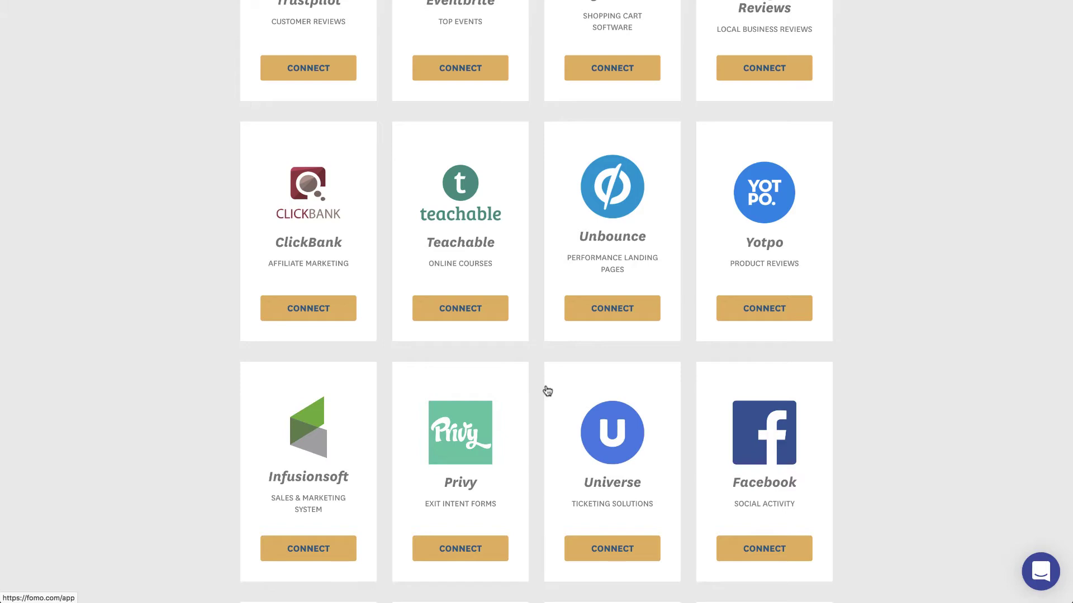
{"action": "scroll", "coordinate": [547, 391], "scroll_direction": "down", "scroll_amount": 3}
{"action": "scroll", "coordinate": [546, 389], "scroll_direction": "down", "scroll_amount": 5}
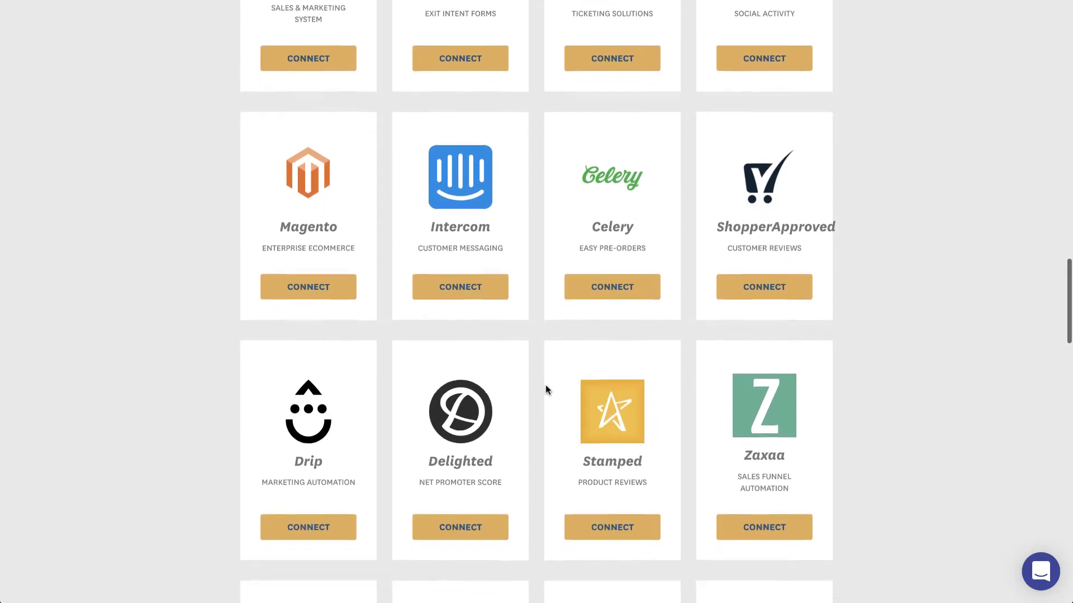
{"action": "scroll", "coordinate": [546, 447], "scroll_direction": "down", "scroll_amount": 2}
{"action": "scroll", "coordinate": [546, 471], "scroll_direction": "down", "scroll_amount": 4}
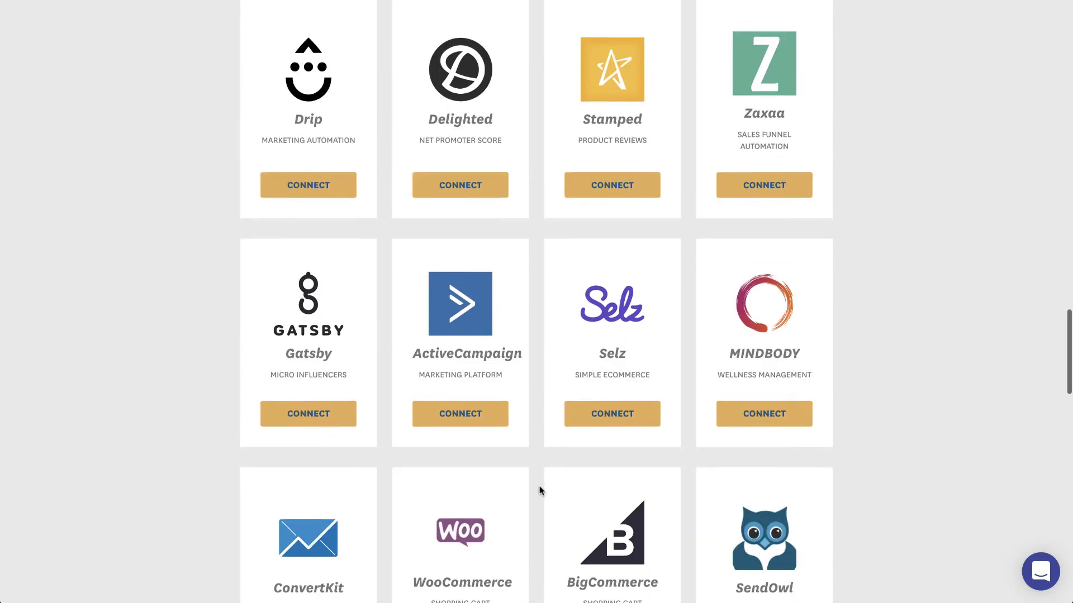
{"action": "scroll", "coordinate": [541, 490], "scroll_direction": "down", "scroll_amount": 10}
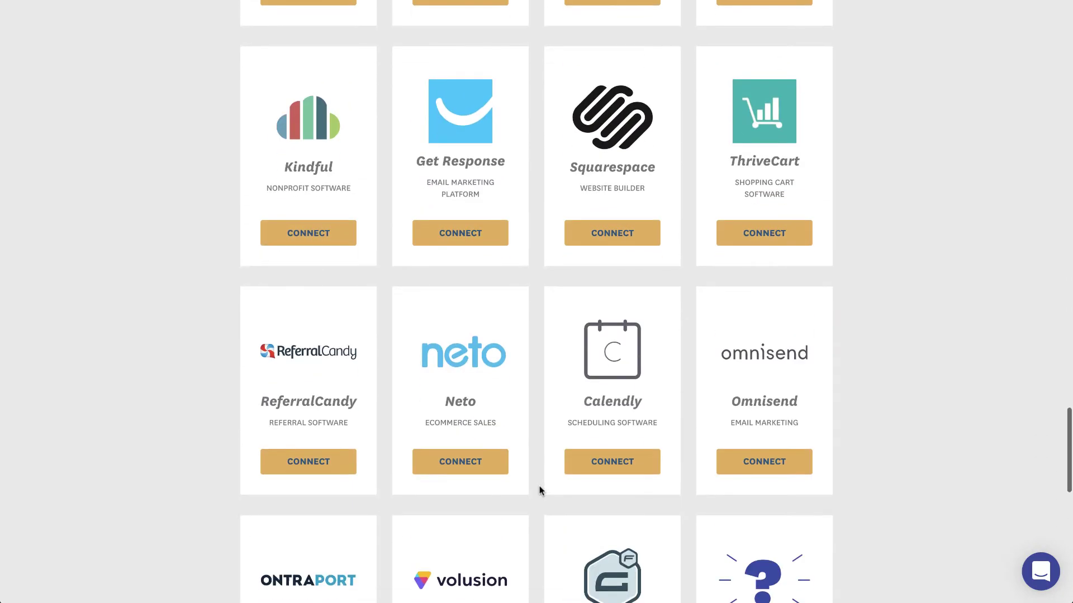
{"action": "scroll", "coordinate": [540, 491], "scroll_direction": "down", "scroll_amount": 4}
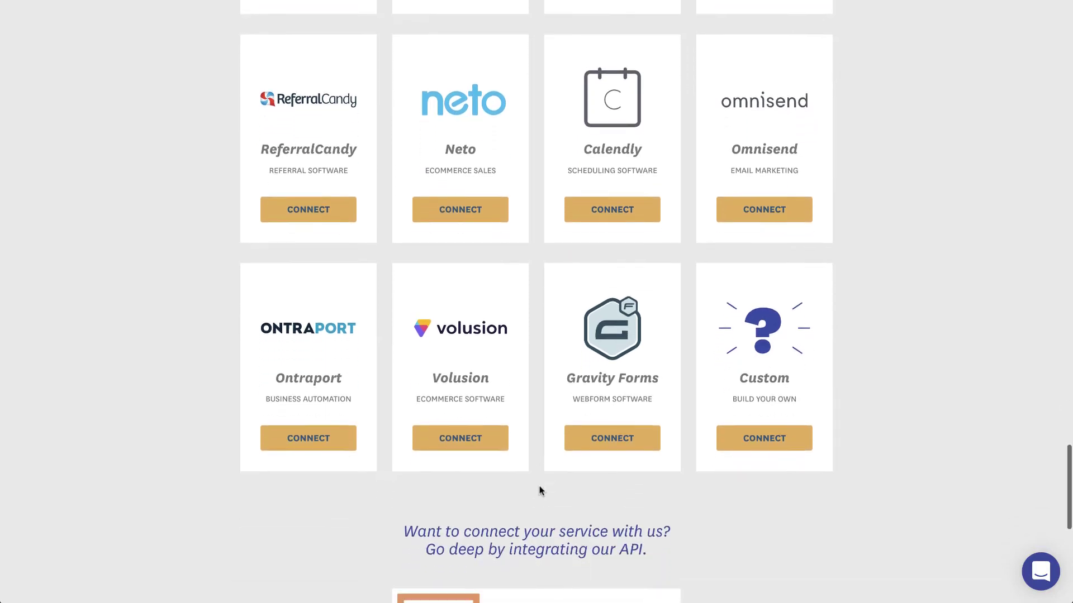
{"action": "scroll", "coordinate": [540, 491], "scroll_direction": "down", "scroll_amount": 2}
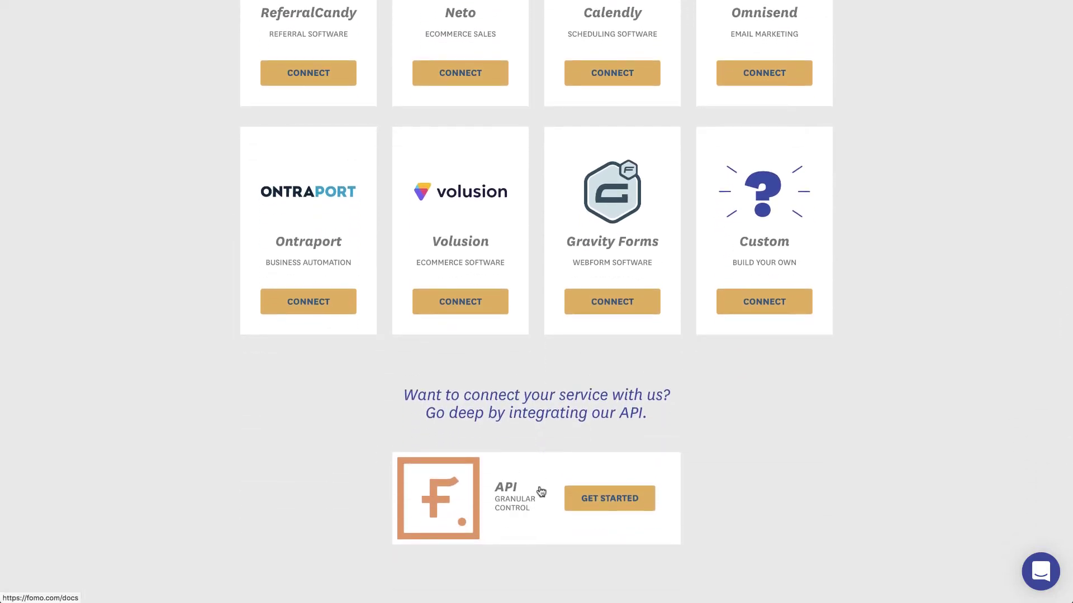
- Go back to the start of the integrations catalogue and review its first rows, including Zapier, HubSpot and Mailchimp
{"action": "scroll", "coordinate": [541, 491], "scroll_direction": "up", "scroll_amount": 15}
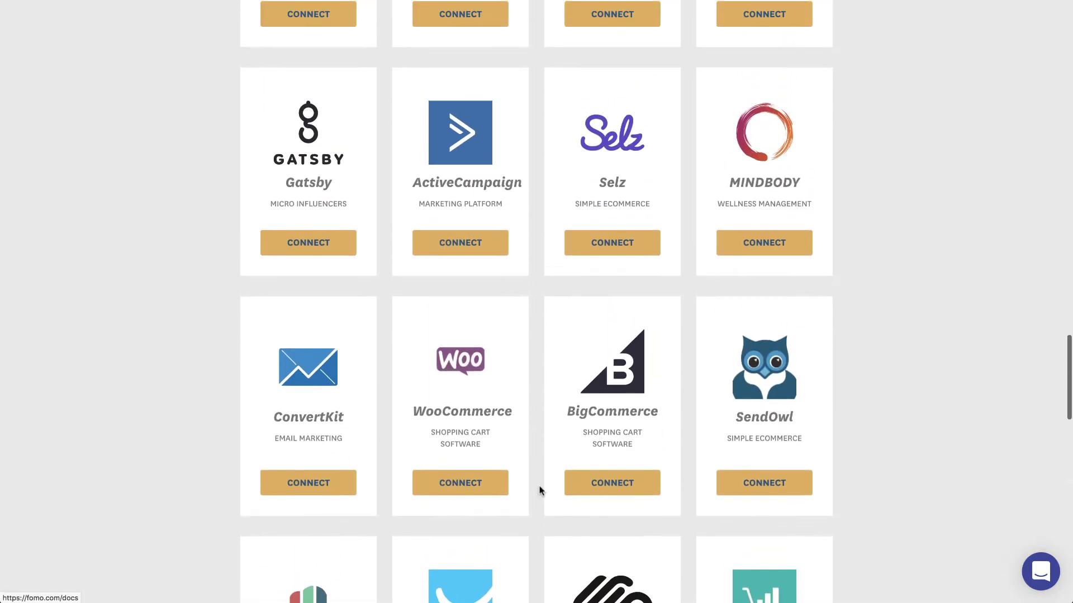
{"action": "scroll", "coordinate": [540, 491], "scroll_direction": "up", "scroll_amount": 14}
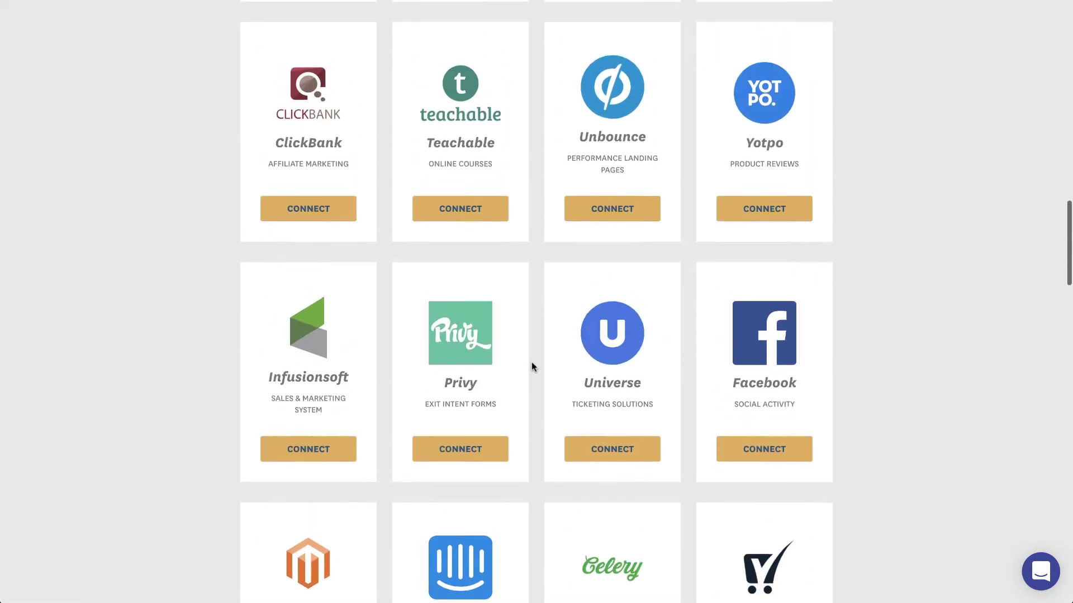
{"action": "scroll", "coordinate": [531, 362], "scroll_direction": "up", "scroll_amount": 13}
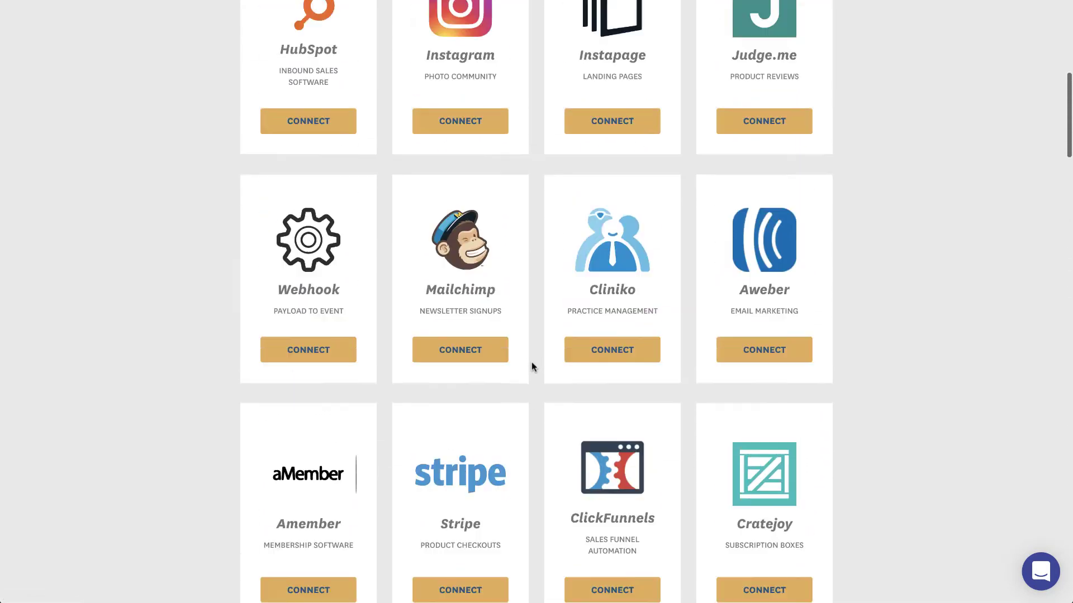
{"action": "scroll", "coordinate": [531, 364], "scroll_direction": "up", "scroll_amount": 8}
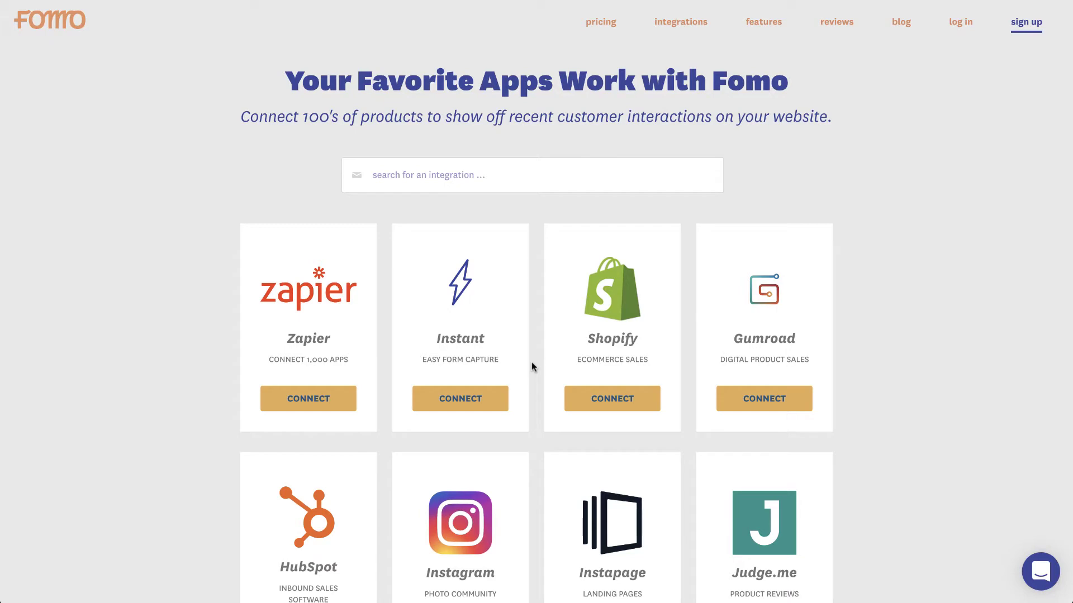
{"action": "scroll", "coordinate": [290, 350], "scroll_direction": "down", "scroll_amount": 2}
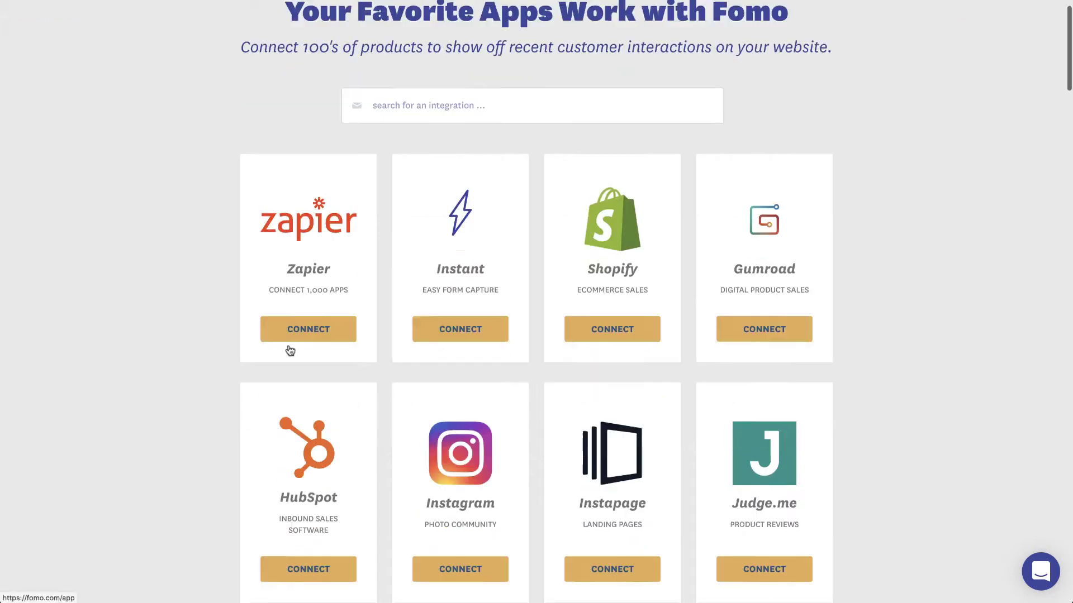
{"action": "scroll", "coordinate": [290, 350], "scroll_direction": "down", "scroll_amount": 5}
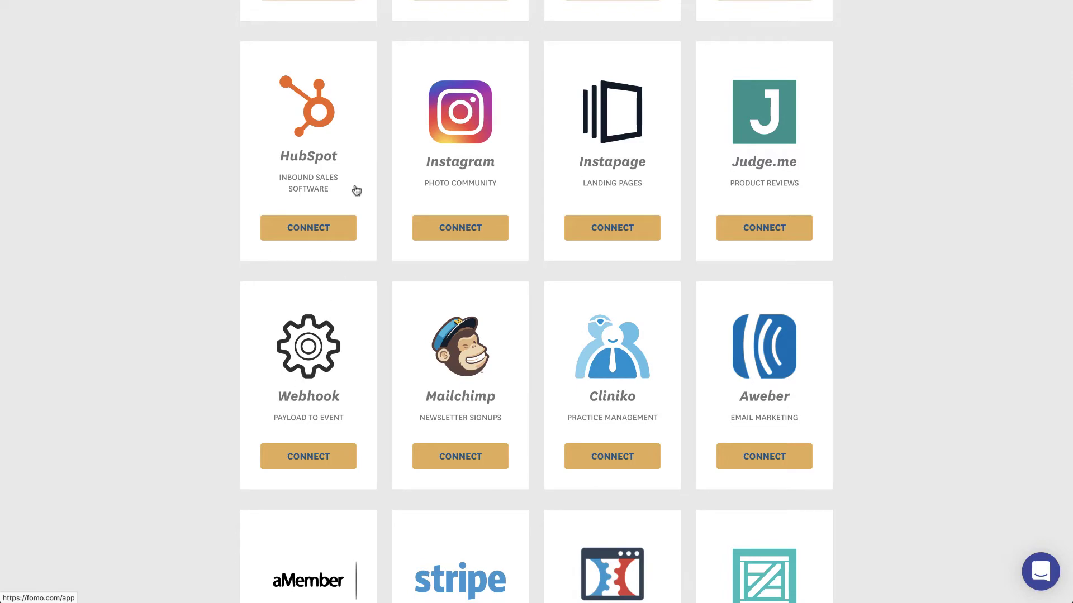
{"action": "scroll", "coordinate": [355, 188], "scroll_direction": "up", "scroll_amount": 6}
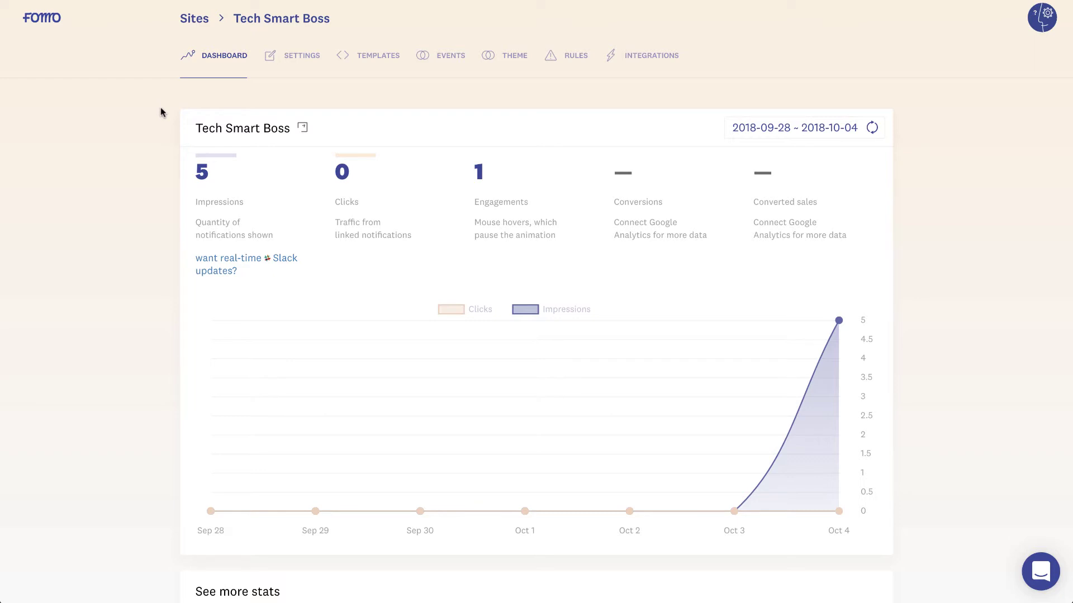
- Open the integrations of the Tech Smart Boss site and look through the services available to connect
{"action": "left_click", "coordinate": [647, 58]}
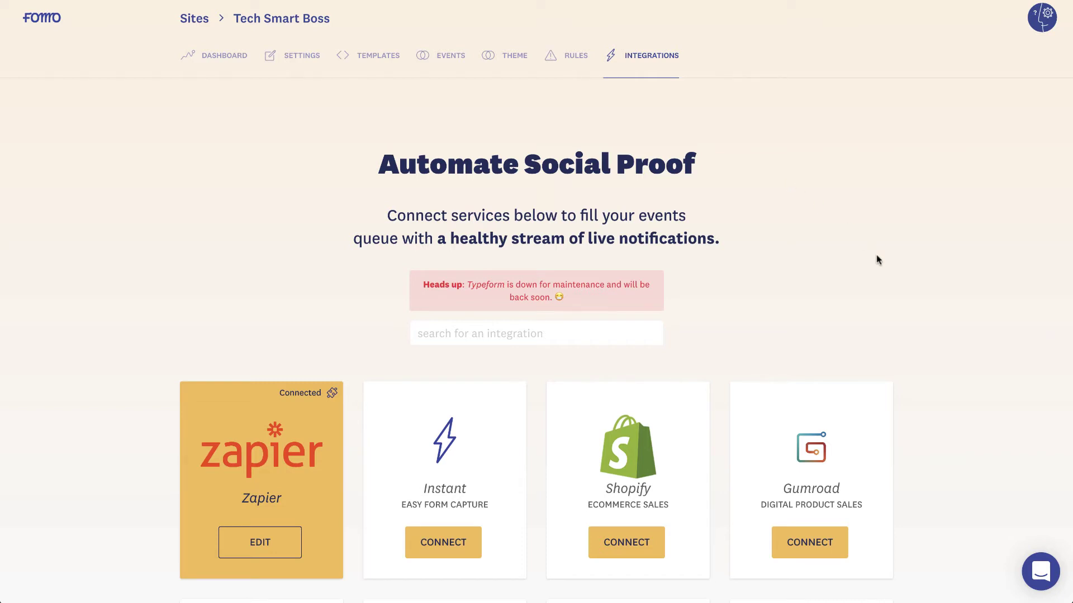
{"action": "scroll", "coordinate": [879, 259], "scroll_direction": "down", "scroll_amount": 3}
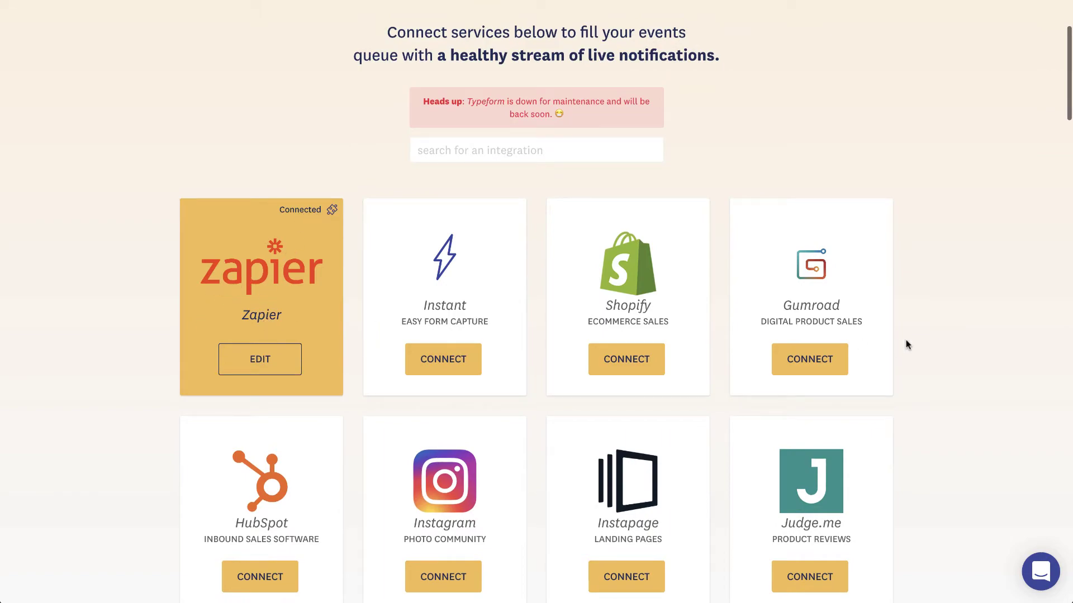
{"action": "scroll", "coordinate": [905, 342], "scroll_direction": "down", "scroll_amount": 15}
{"action": "scroll", "coordinate": [907, 344], "scroll_direction": "down", "scroll_amount": 20}
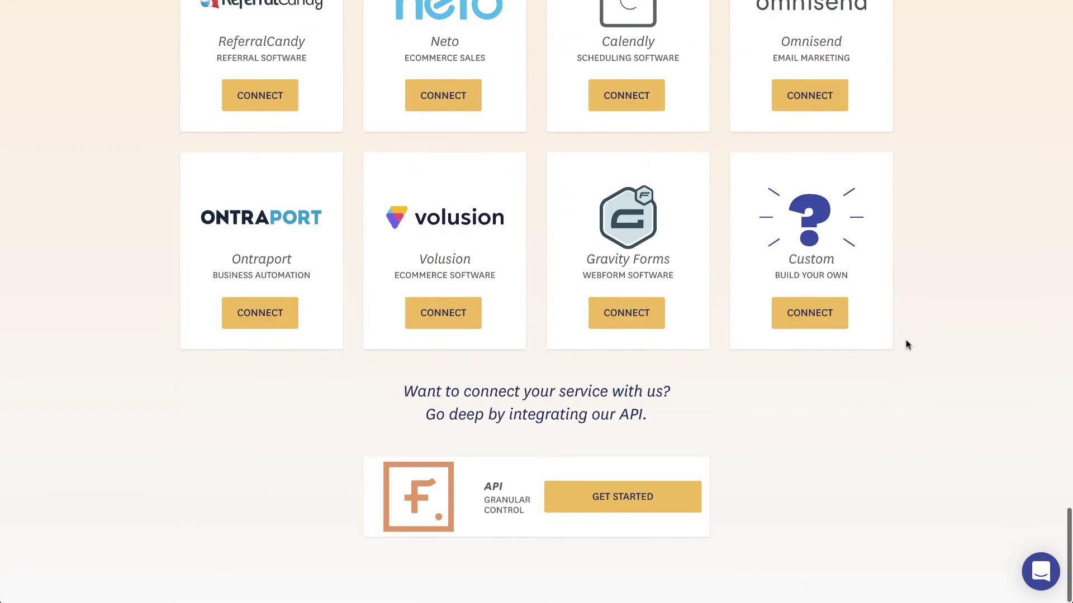
{"action": "scroll", "coordinate": [908, 345], "scroll_direction": "up", "scroll_amount": 12}
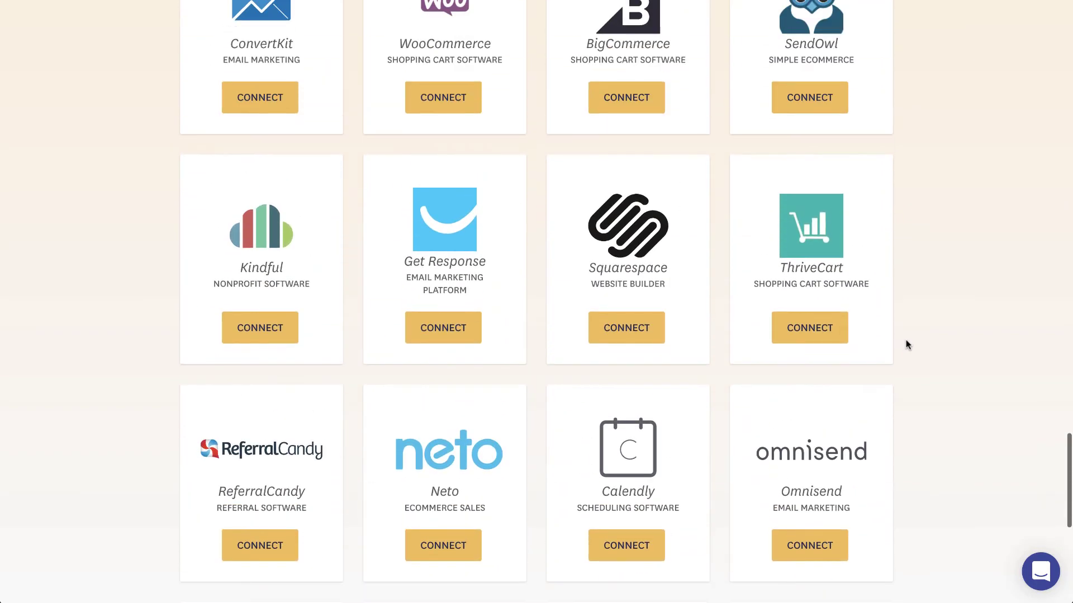
{"action": "scroll", "coordinate": [908, 345], "scroll_direction": "up", "scroll_amount": 20}
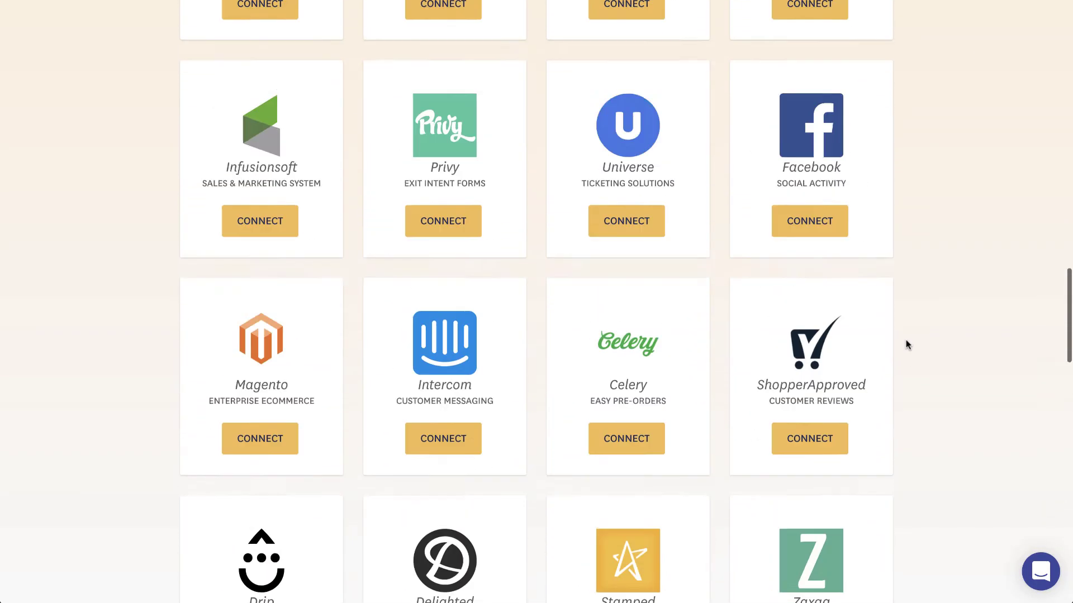
{"action": "scroll", "coordinate": [908, 344], "scroll_direction": "up", "scroll_amount": 10}
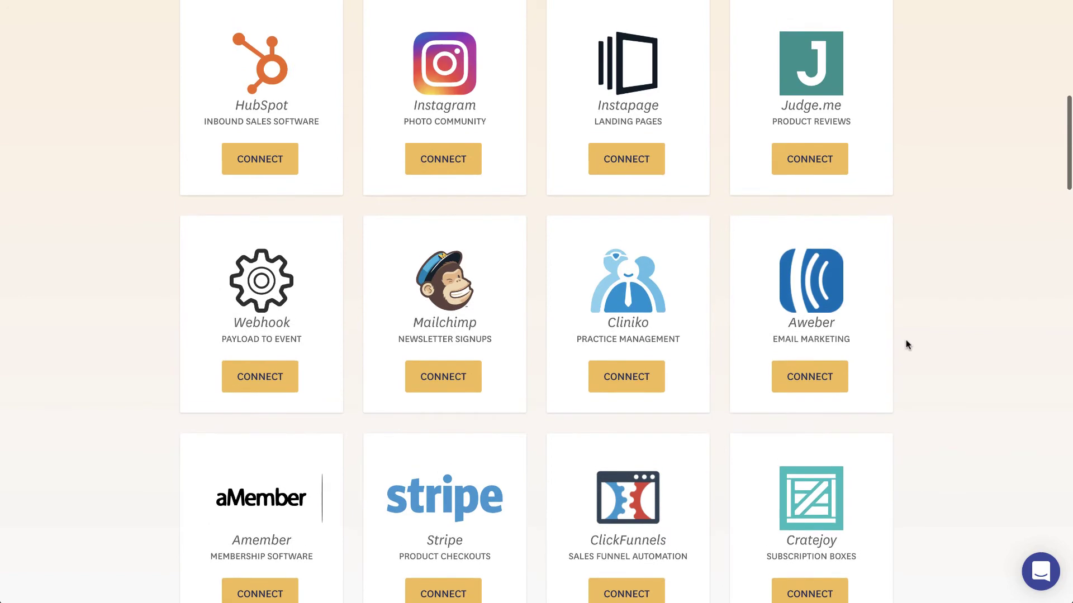
{"action": "scroll", "coordinate": [277, 445], "scroll_direction": "up", "scroll_amount": 8}
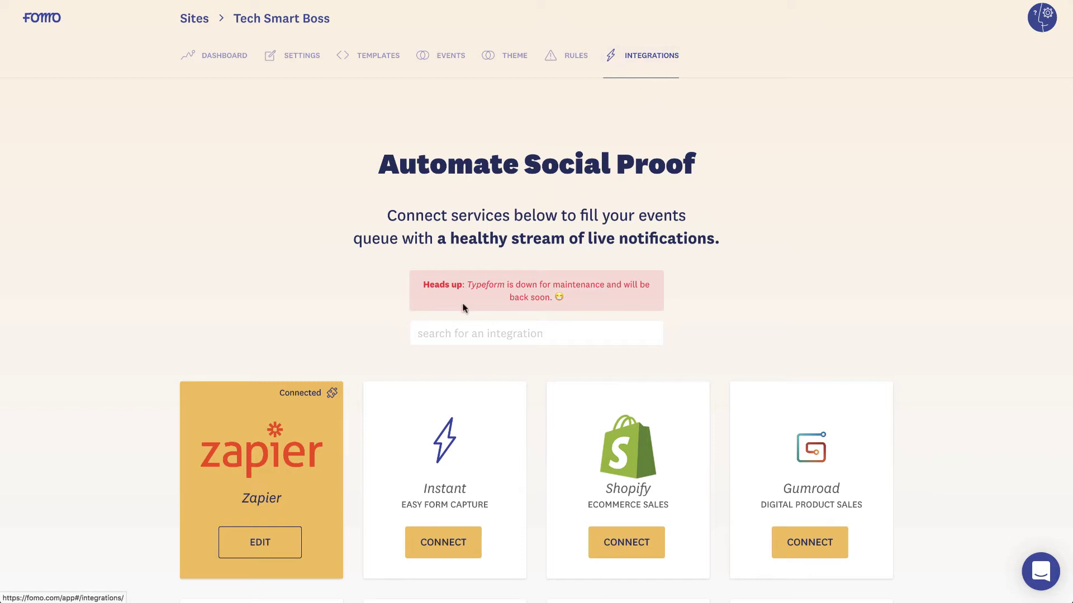
- Add a new message template for the site and name it "Resolved a Ticket"
{"action": "left_click", "coordinate": [370, 63]}
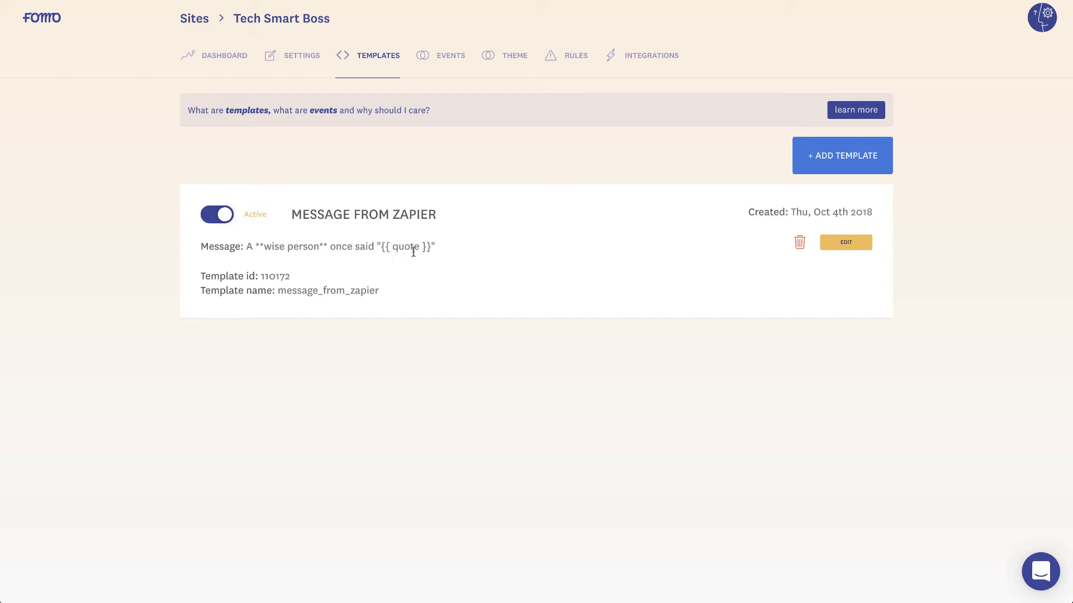
{"action": "left_click", "coordinate": [839, 159]}
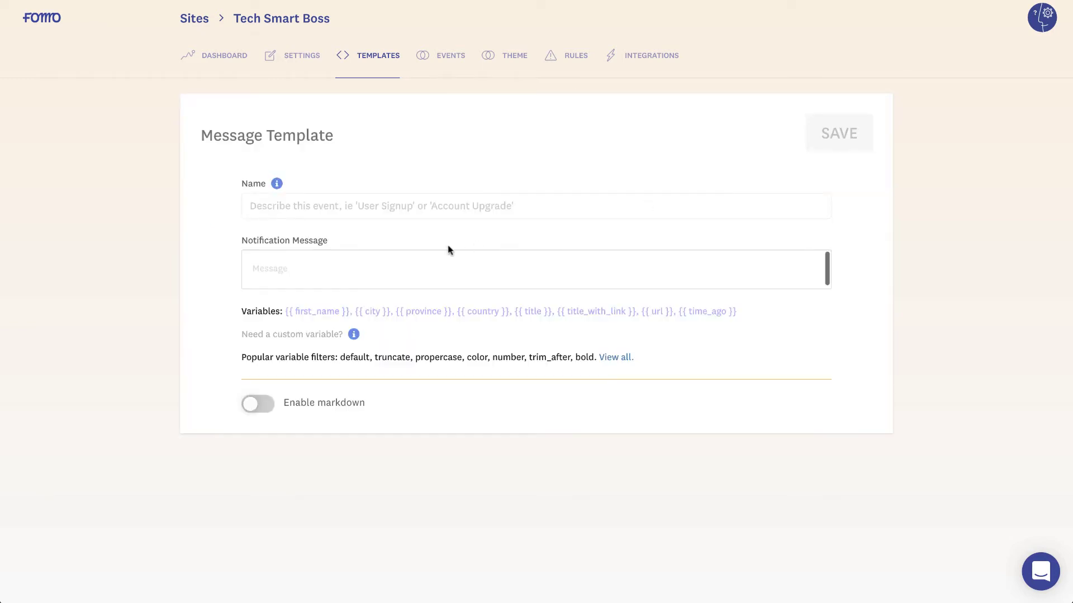
{"action": "left_click", "coordinate": [399, 204]}
{"action": "type", "text": "REsolved"}
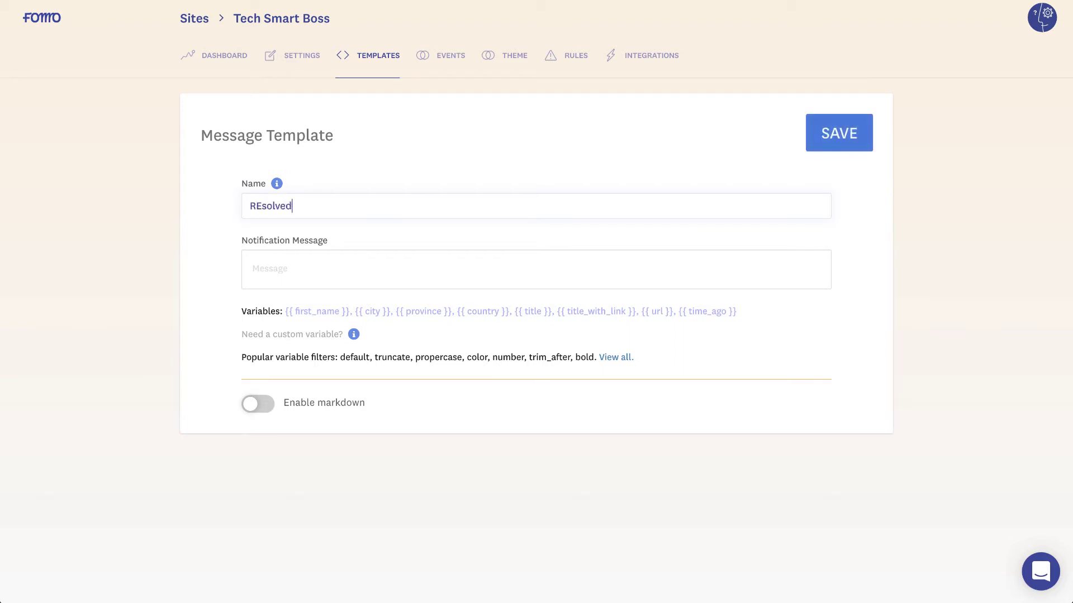
{"action": "type", "text": " a Ticket"}
{"action": "left_click", "coordinate": [262, 205]}
{"action": "key", "text": "BackSpace"}
{"action": "type", "text": "e"}
- Write the template's notification message as "{{ analyst }} resolved a ticket for {{ end_user_name }}"
{"action": "left_click", "coordinate": [267, 261]}
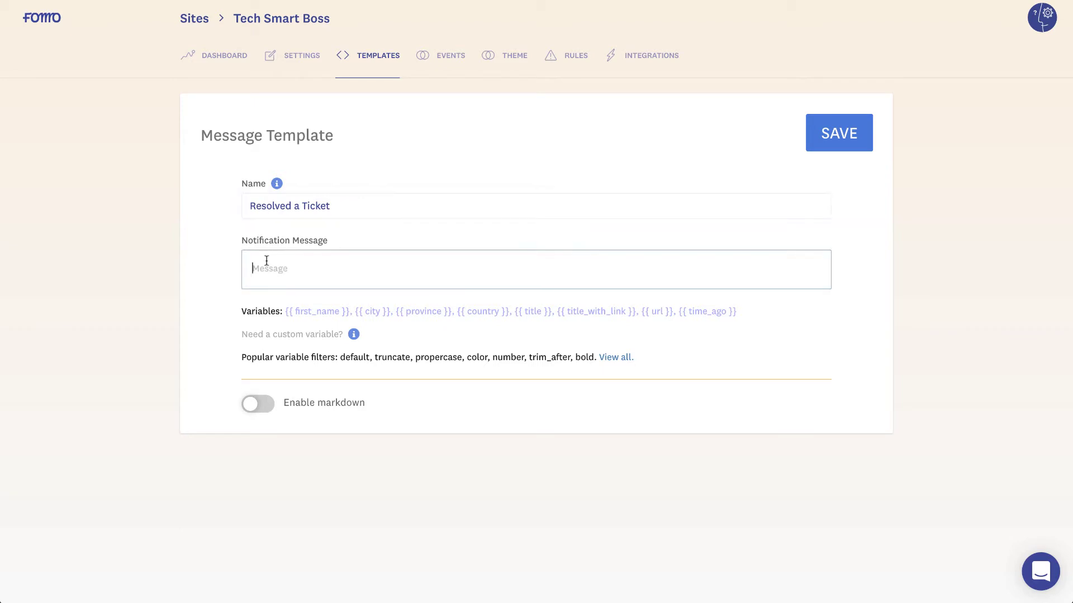
{"action": "type", "text": "{{ analyt"}
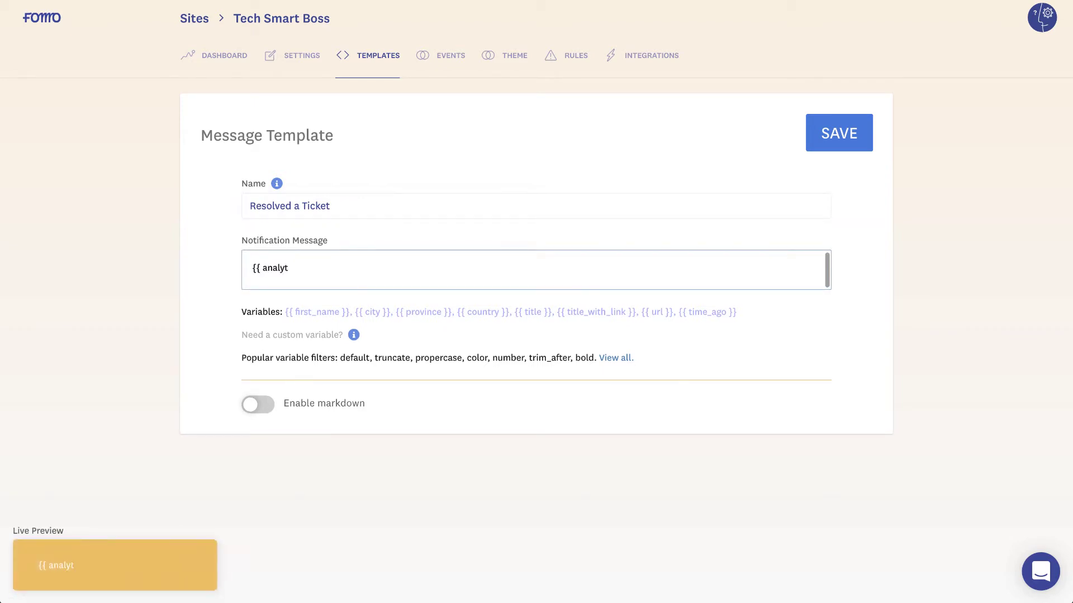
{"action": "key", "text": "BackSpace"}
{"action": "type", "text": "st }} resolved a "}
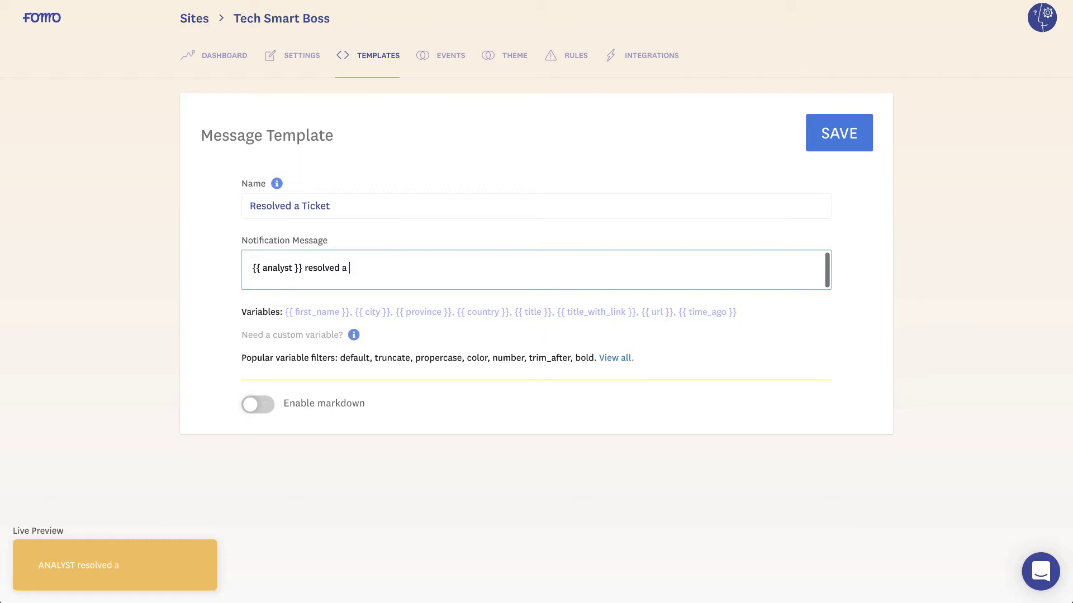
{"action": "type", "text": "ticket for {{ end"}
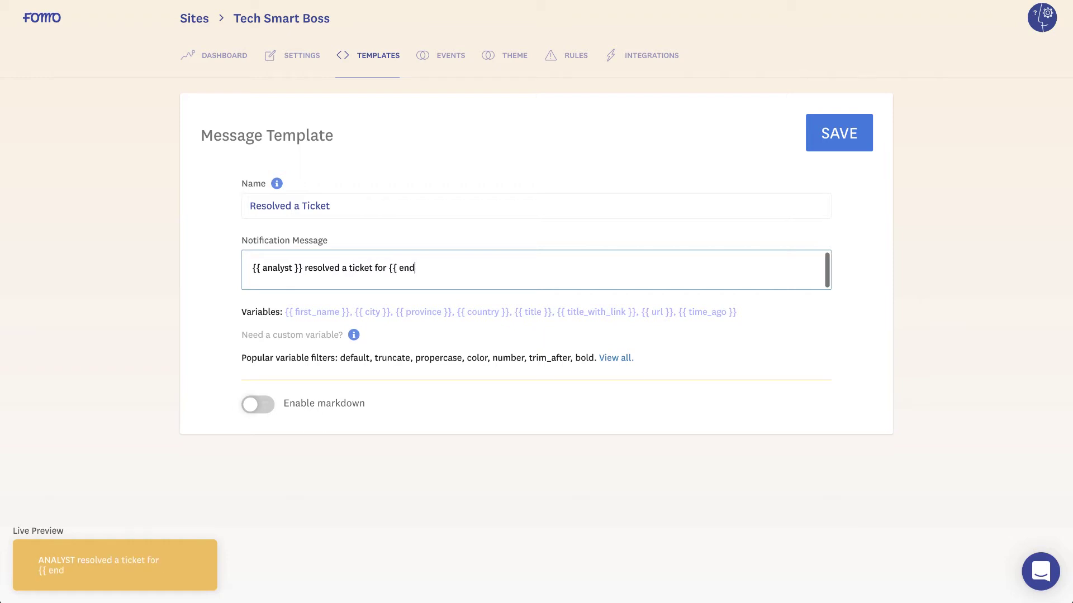
{"action": "type", "text": " user name"}
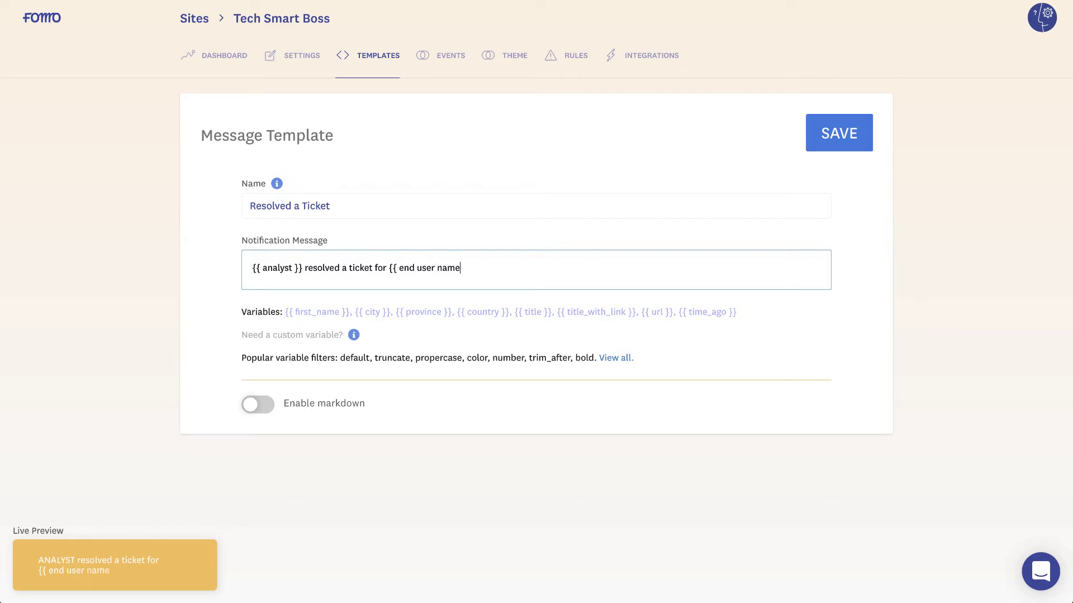
{"action": "key", "text": "BackSpace"}
{"action": "key", "text": "BackSpace"}
{"action": "key", "text": "BackSpace"}
{"action": "key", "text": "BackSpace"}
{"action": "key", "text": "BackSpace"}
{"action": "type", "text": "_user_nasme"}
{"action": "key", "text": "BackSpace"}
{"action": "key", "text": "BackSpace"}
{"action": "type", "text": "me }}"}
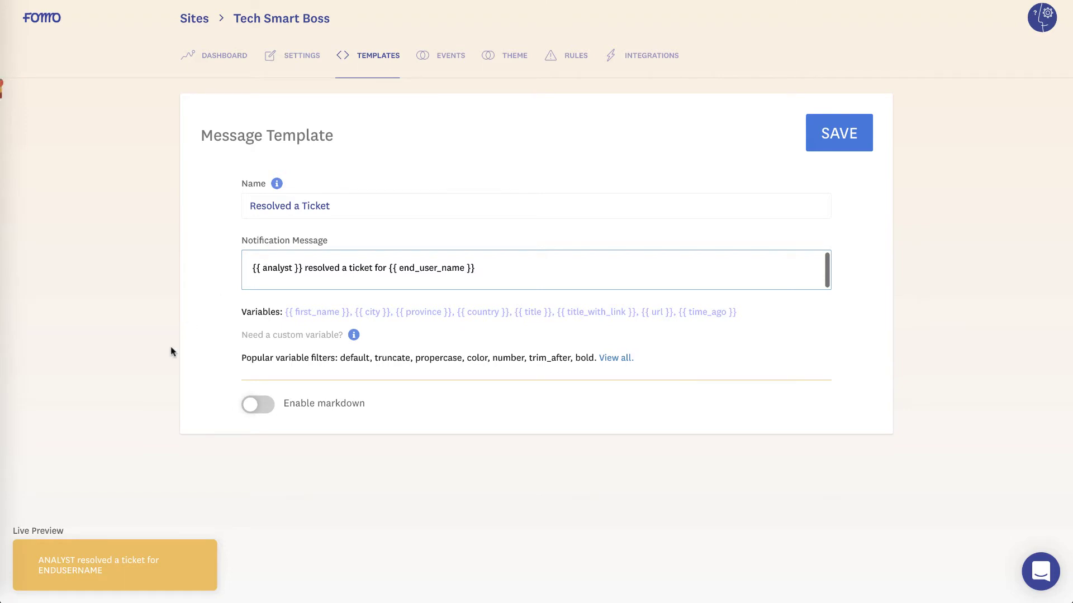
- Enable markdown, mark "resolved a ticket" in the message as strong with double asterisks, and save the template
{"action": "left_click", "coordinate": [258, 407]}
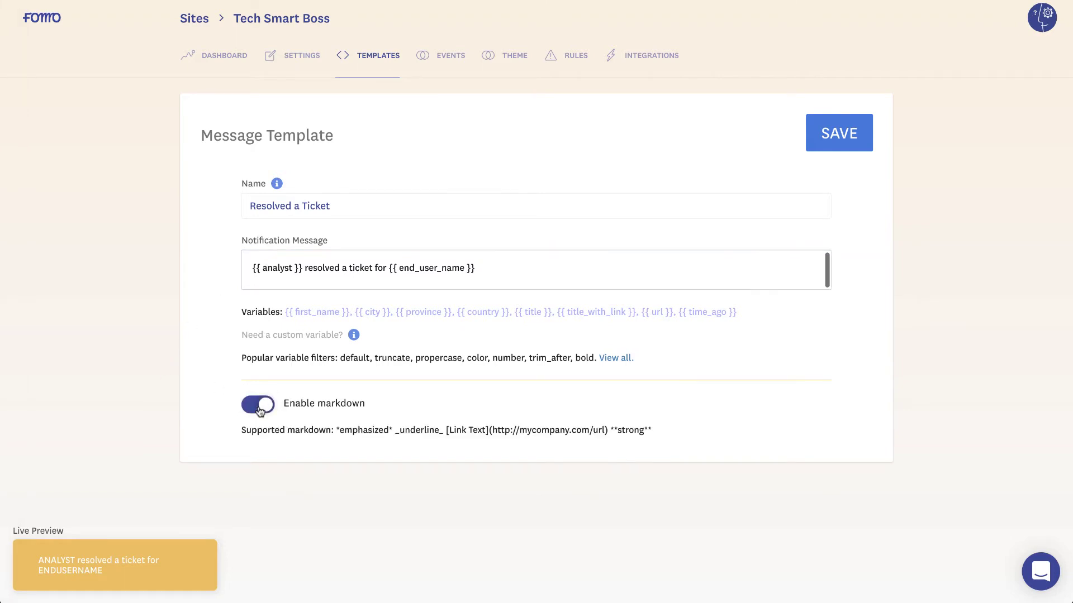
{"action": "left_click", "coordinate": [305, 270]}
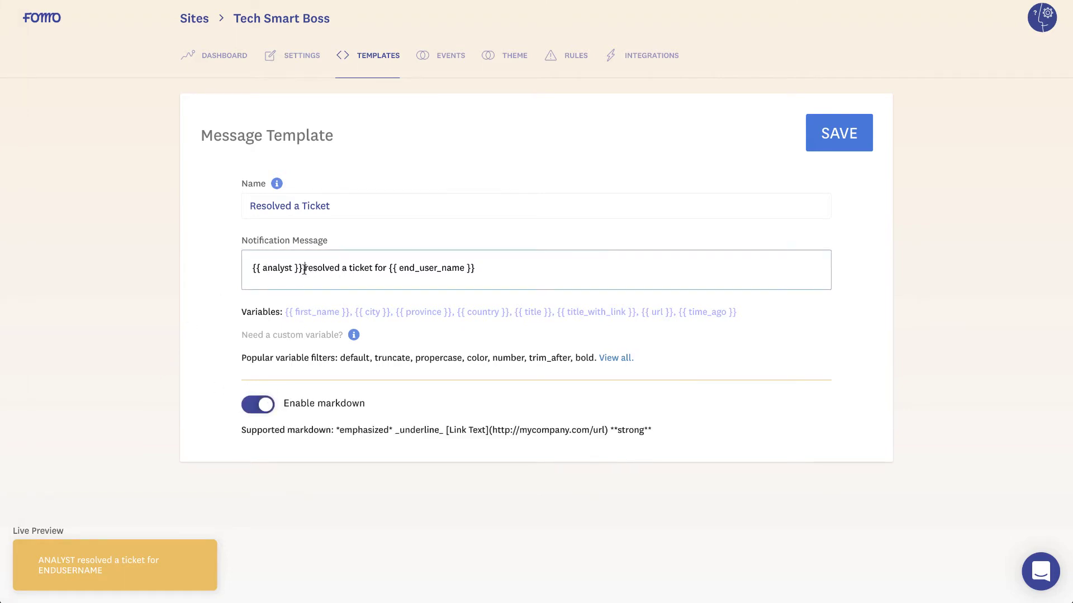
{"action": "type", "text": "**"}
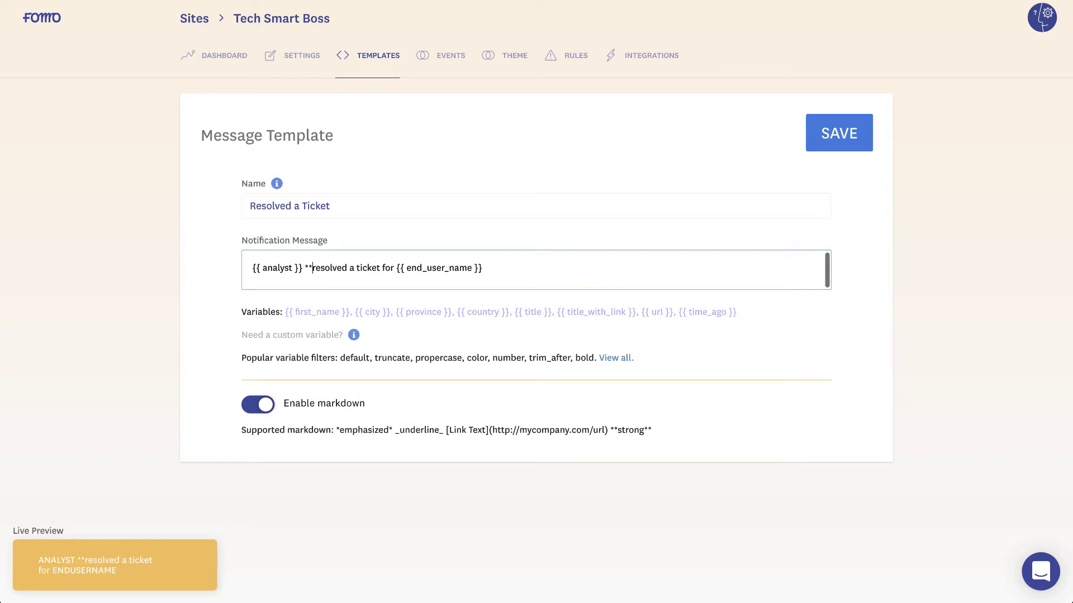
{"action": "left_click", "coordinate": [380, 270]}
{"action": "type", "text": "**"}
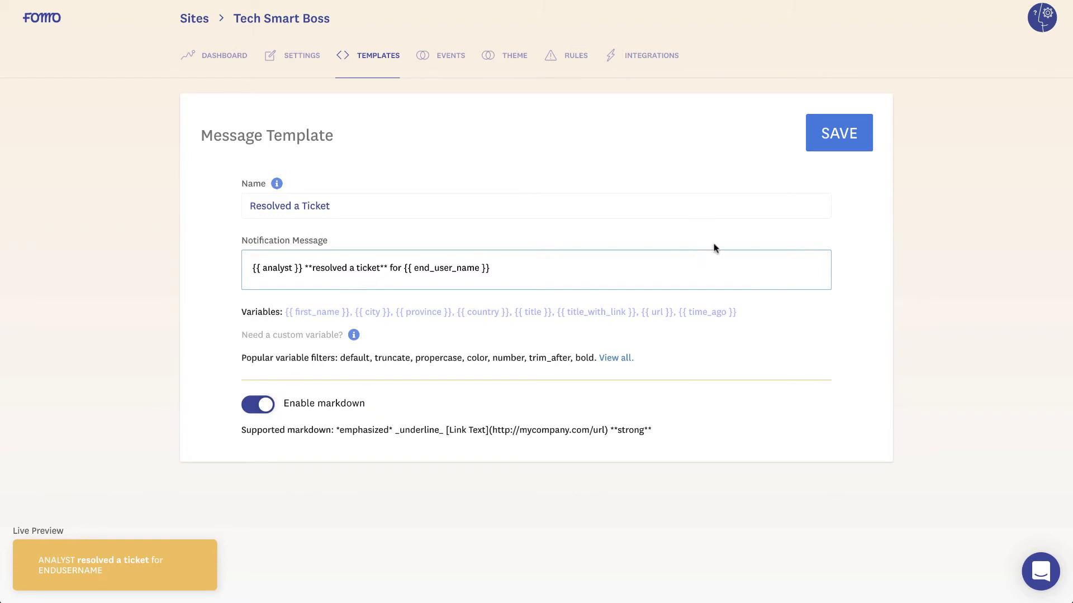
{"action": "left_click", "coordinate": [843, 135]}
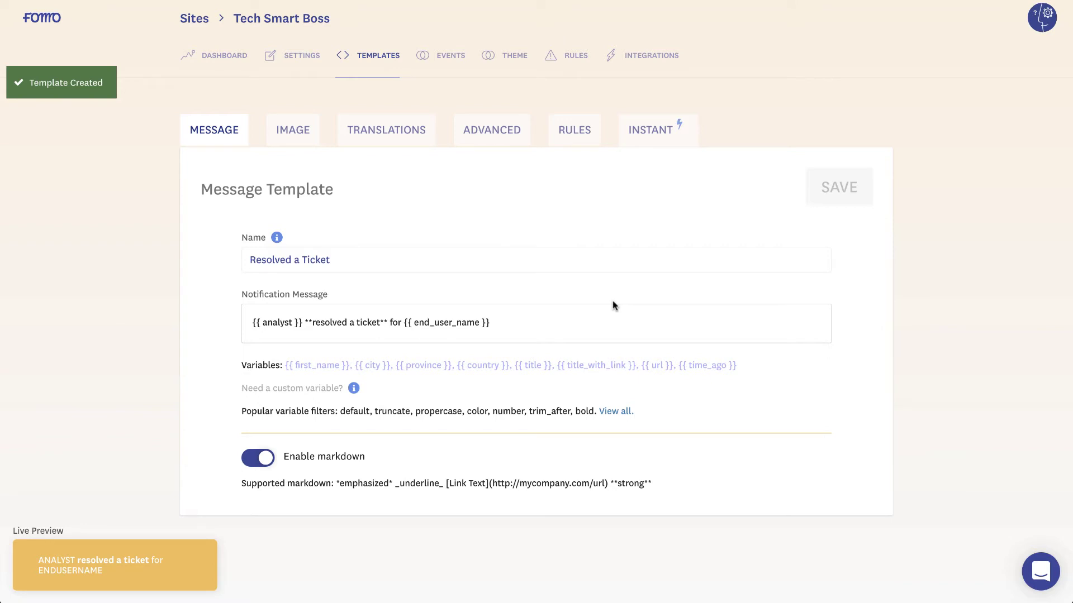
- Review the saved template's image, translation, advanced and rule options, and return to the site's list of templates
{"action": "left_click", "coordinate": [299, 133]}
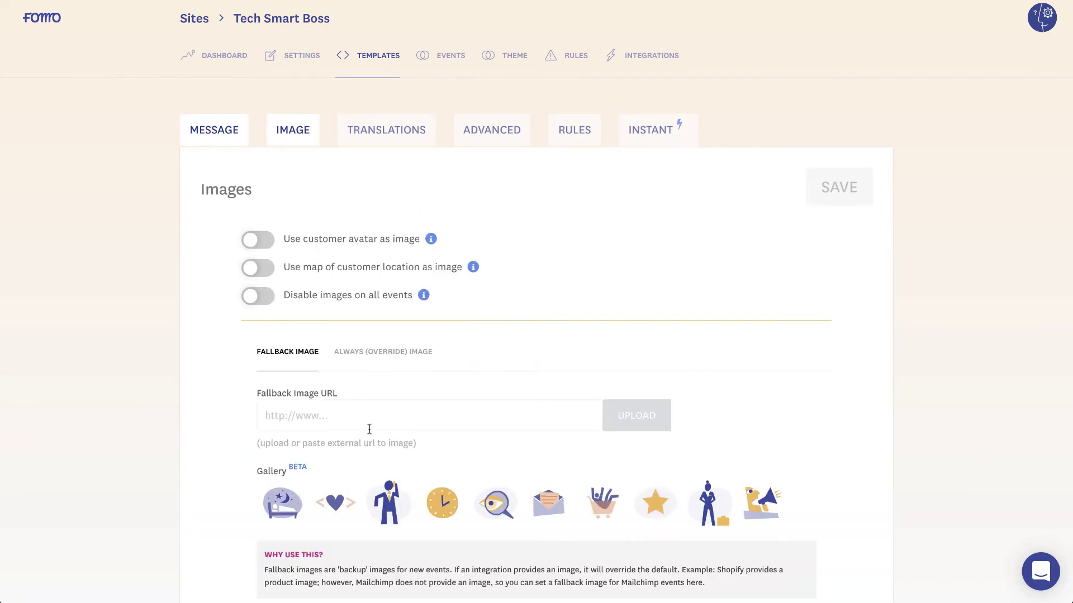
{"action": "left_click", "coordinate": [391, 133]}
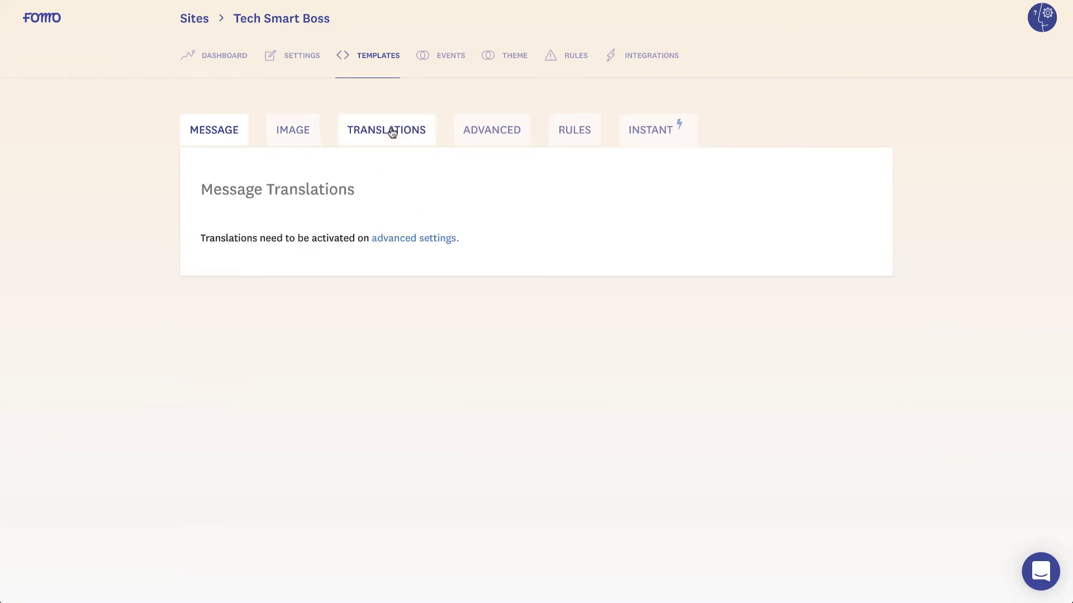
{"action": "left_click", "coordinate": [499, 138]}
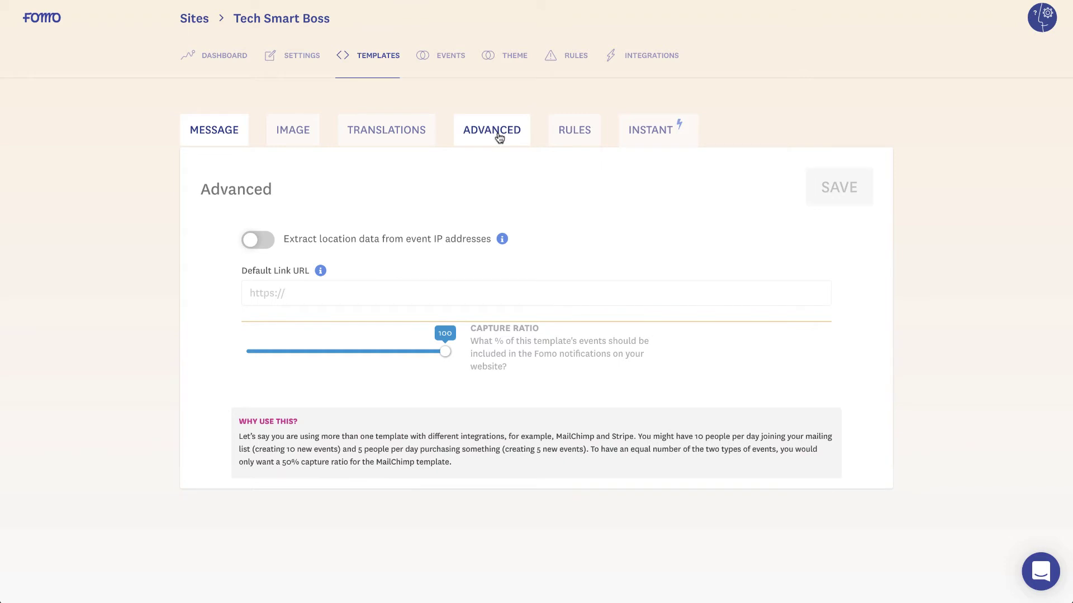
{"action": "left_click", "coordinate": [566, 137]}
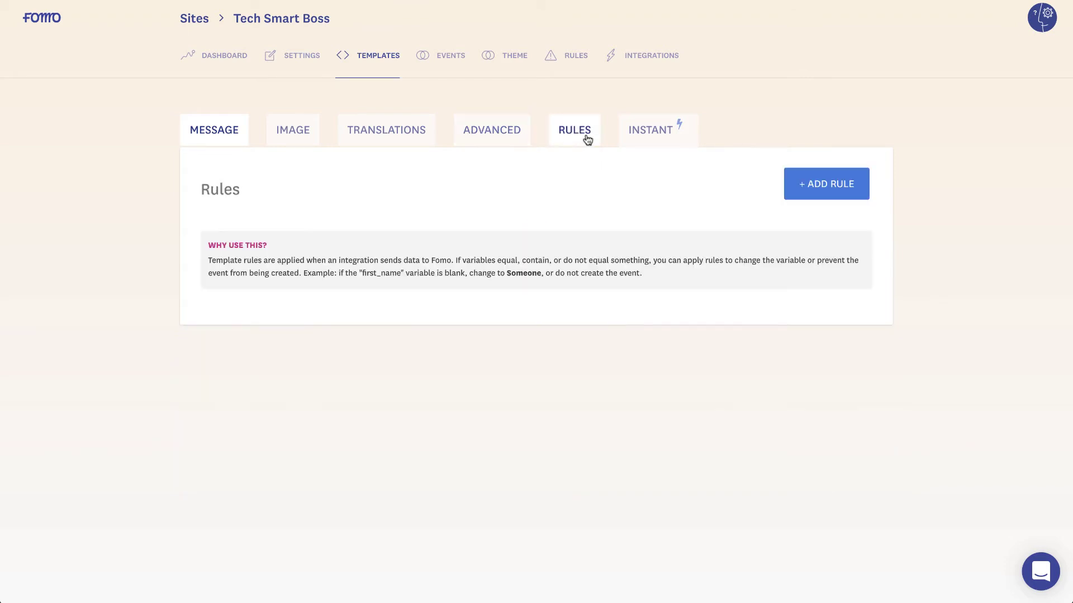
{"action": "left_click", "coordinate": [202, 137]}
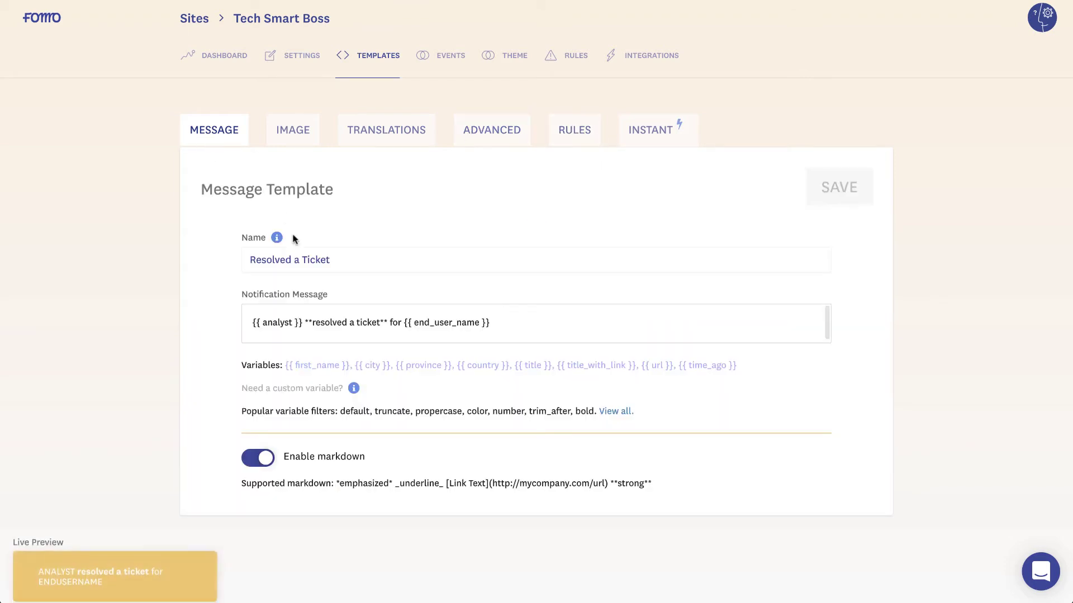
{"action": "left_click", "coordinate": [384, 68]}
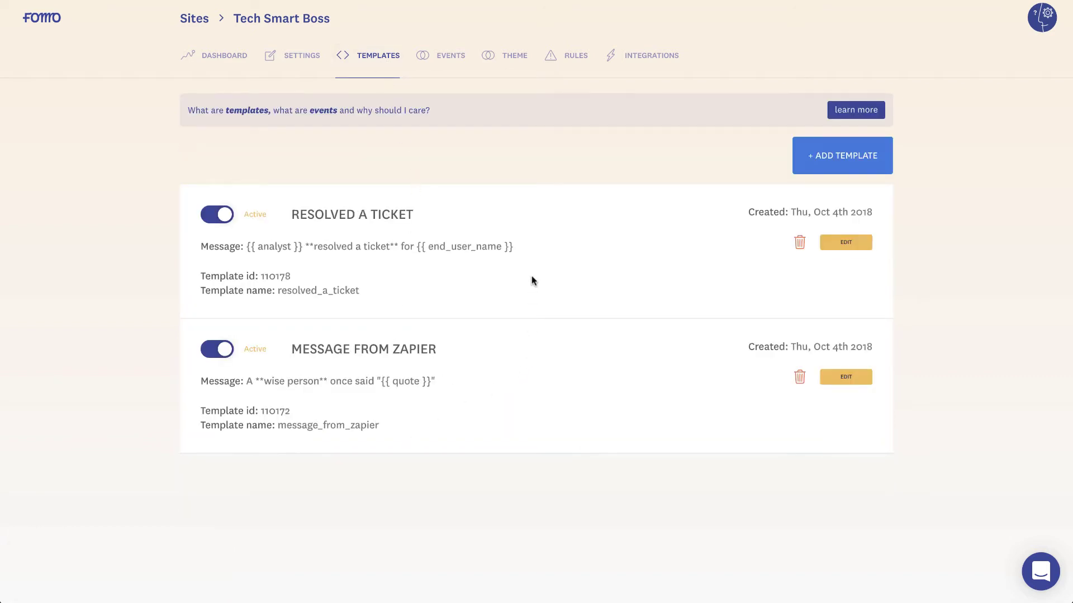
- Start a new display rule for the site and title it "Support Site"
{"action": "left_click", "coordinate": [576, 63]}
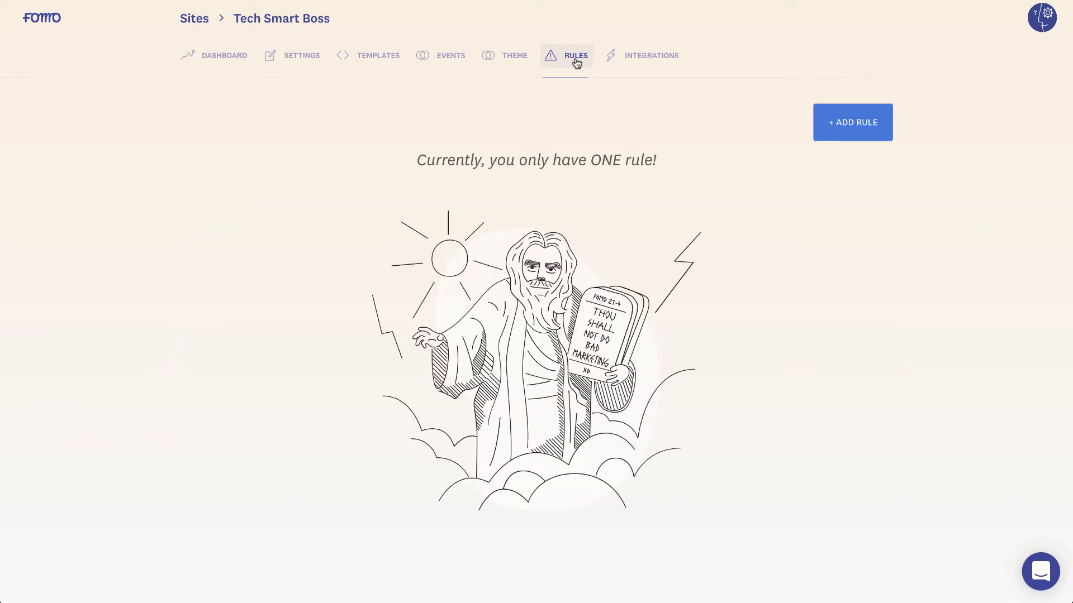
{"action": "left_click", "coordinate": [840, 123]}
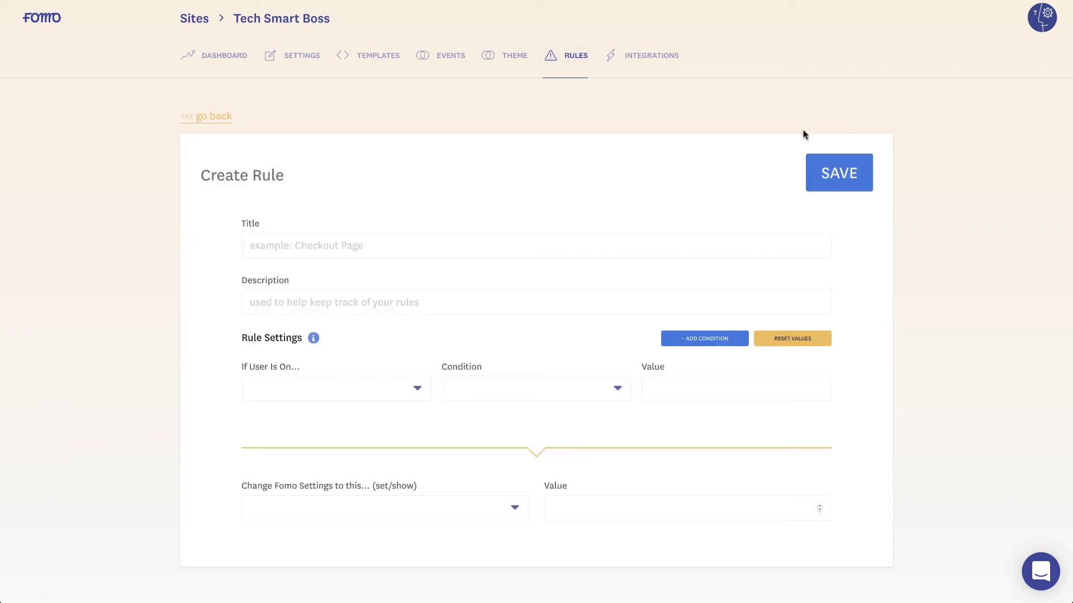
{"action": "scroll", "coordinate": [561, 287], "scroll_direction": "down", "scroll_amount": 2}
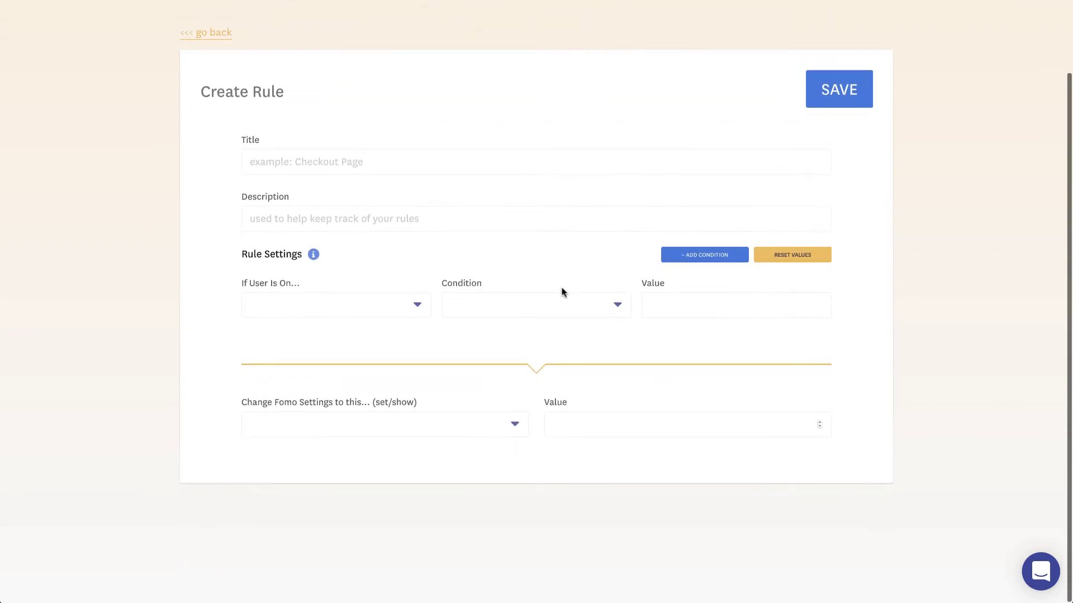
{"action": "left_click", "coordinate": [459, 159]}
{"action": "type", "text": "P"}
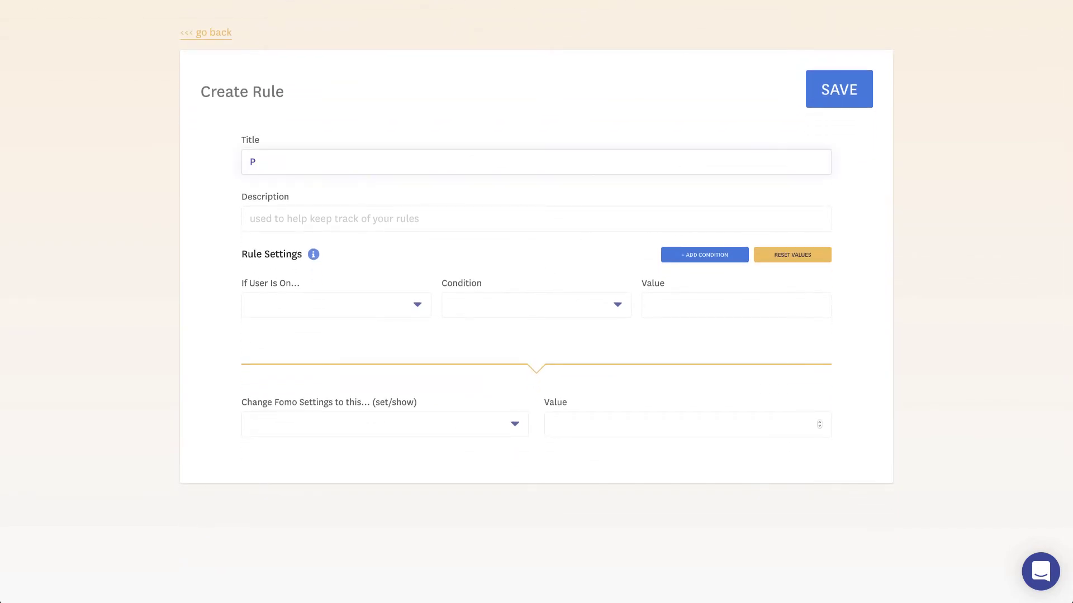
{"action": "key", "text": "BackSpace"}
{"action": "type", "text": "Support Site"}
- Set the rule's condition to URL Path, Contains, with the value "support"
{"action": "left_click", "coordinate": [385, 318]}
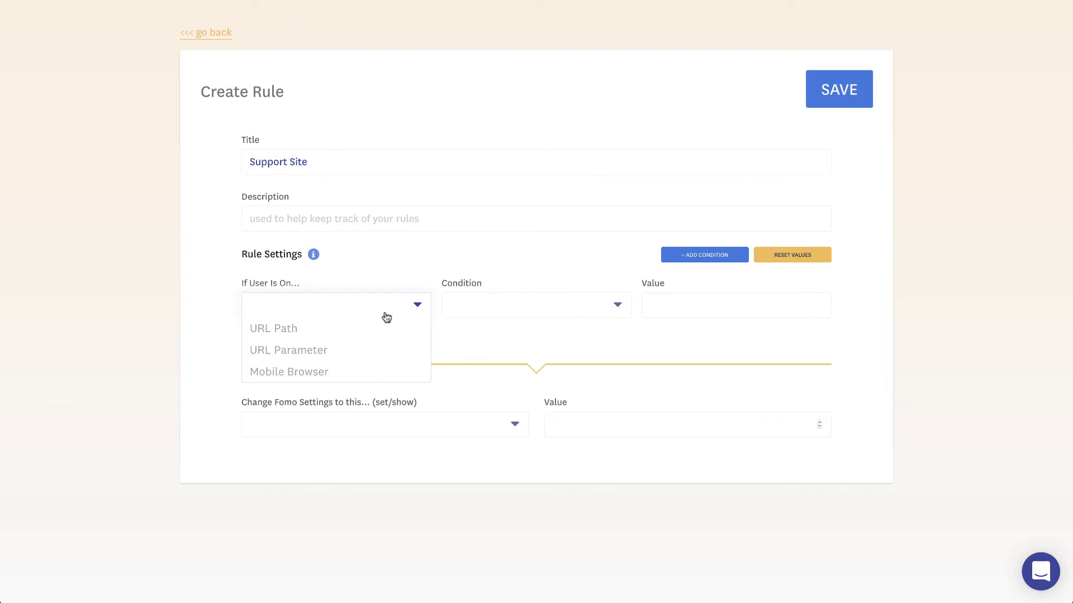
{"action": "left_click", "coordinate": [347, 335]}
{"action": "left_click", "coordinate": [486, 313]}
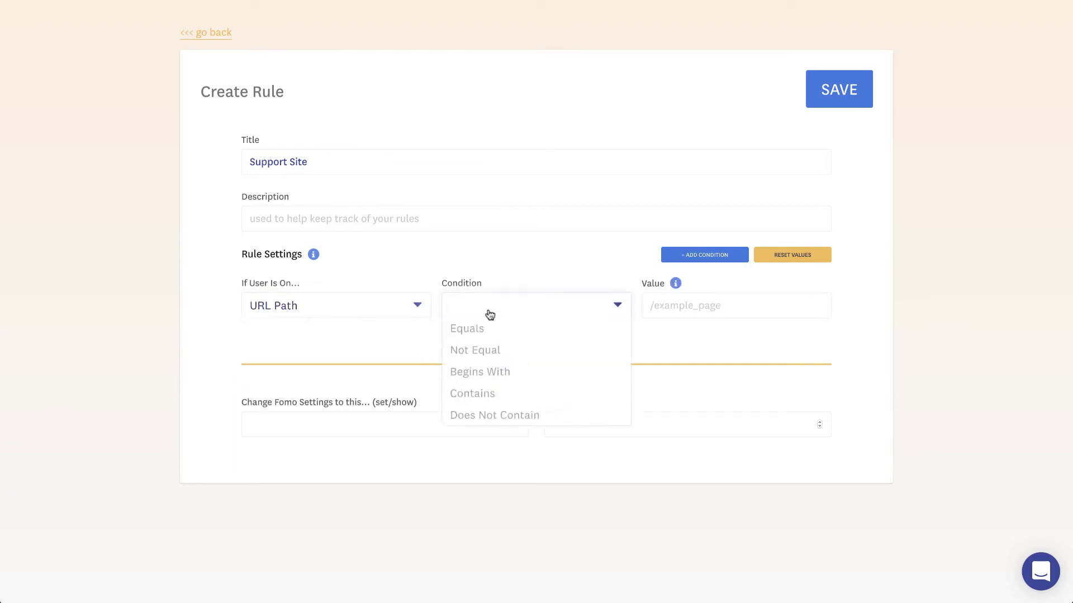
{"action": "left_click", "coordinate": [473, 395]}
{"action": "type", "text": "h"}
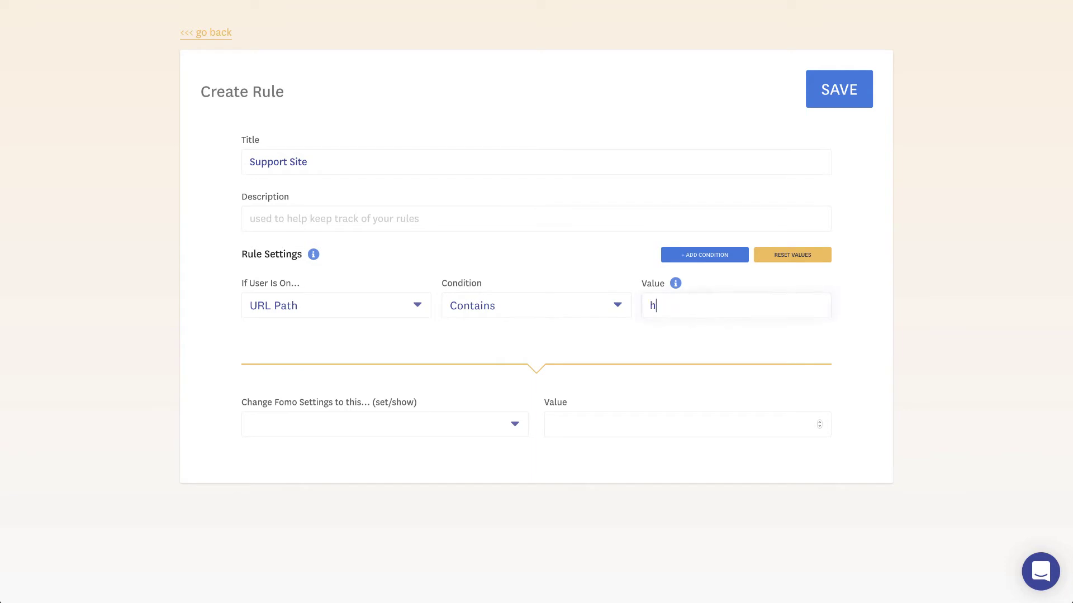
{"action": "type", "text": "ttps:"}
{"action": "key", "text": "BackSpace"}
{"action": "key", "text": "BackSpace"}
{"action": "key", "text": "BackSpace"}
{"action": "key", "text": "BackSpace"}
{"action": "key", "text": "BackSpace"}
{"action": "key", "text": "BackSpace"}
{"action": "type", "text": "support.yurbi.com"}
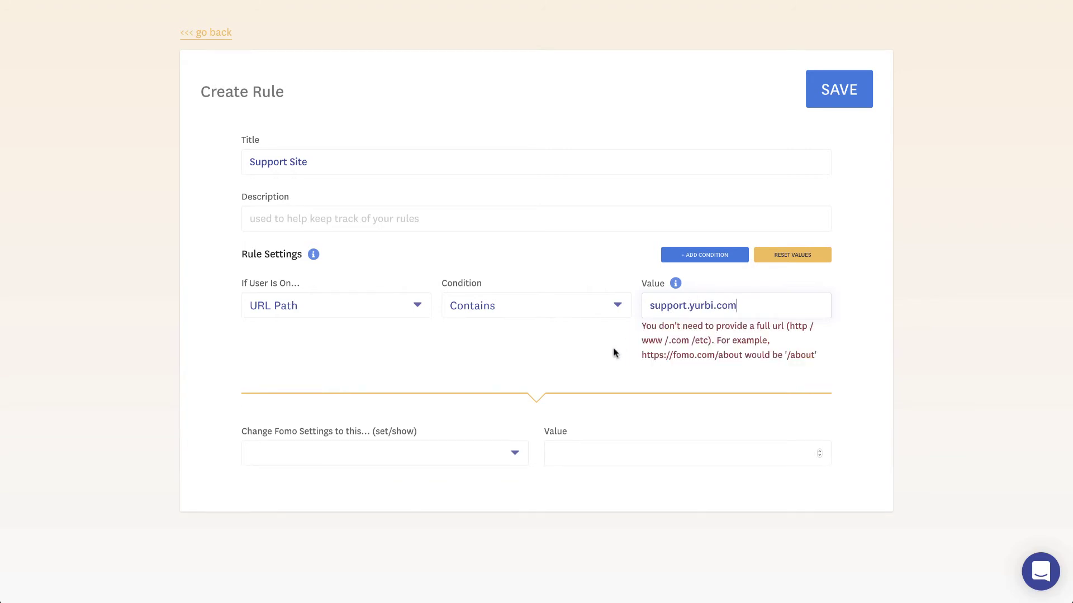
{"action": "key", "text": "BackSpace"}
{"action": "key", "text": "BackSpace"}
{"action": "key", "text": "BackSpace"}
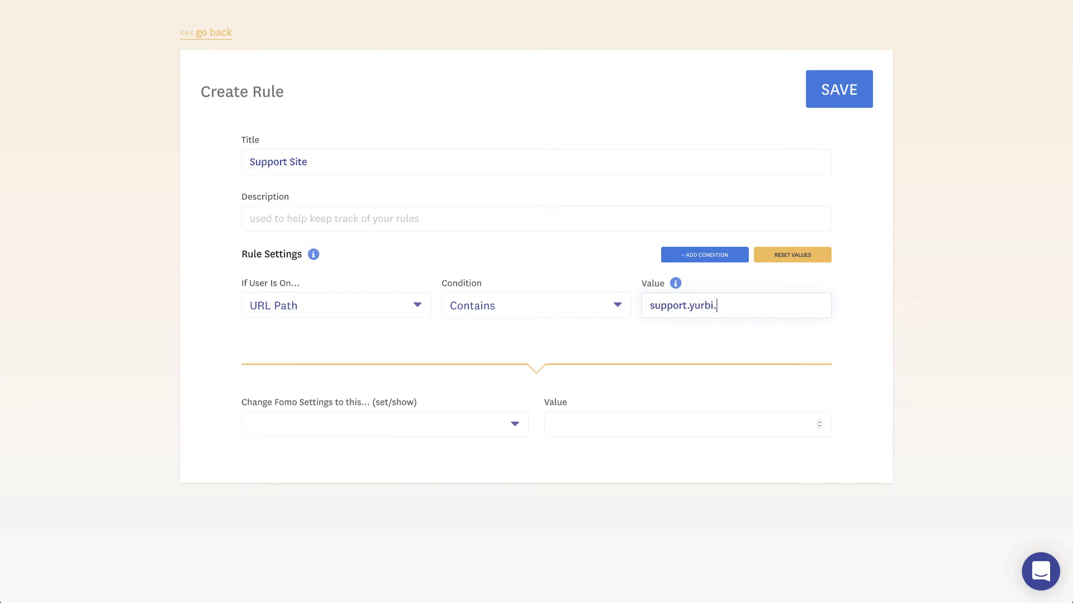
{"action": "key", "text": "BackSpace"}
{"action": "key", "text": "BackSpace"}
{"action": "key", "text": "BackSpace"}
{"action": "key", "text": "BackSpace"}
- Choose Only Show Template as the setting the rule changes, and go back to the rules overview without saving
{"action": "left_click", "coordinate": [419, 430]}
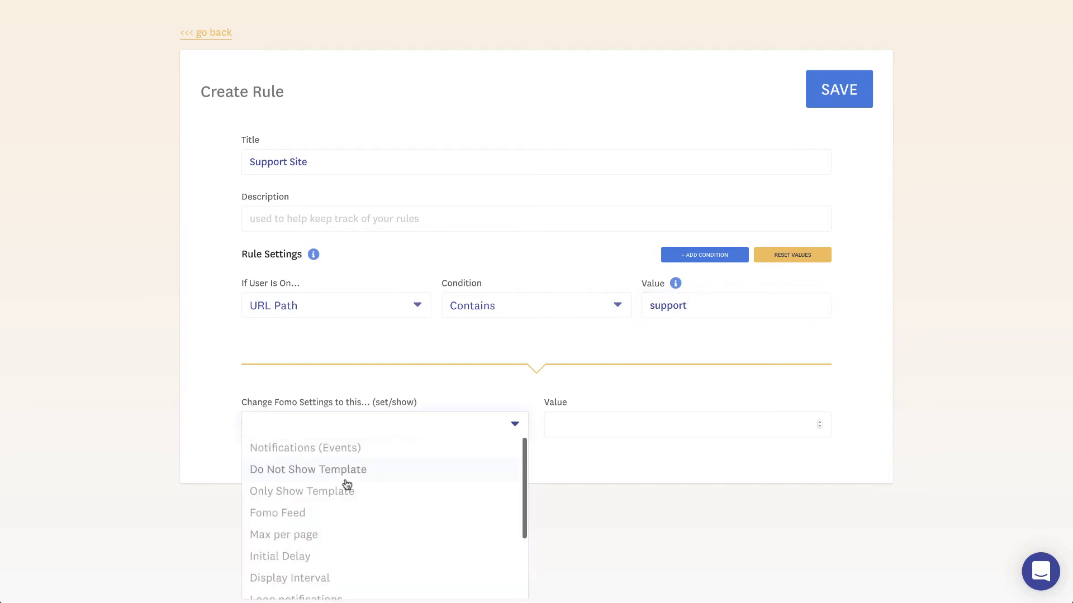
{"action": "left_click", "coordinate": [322, 492]}
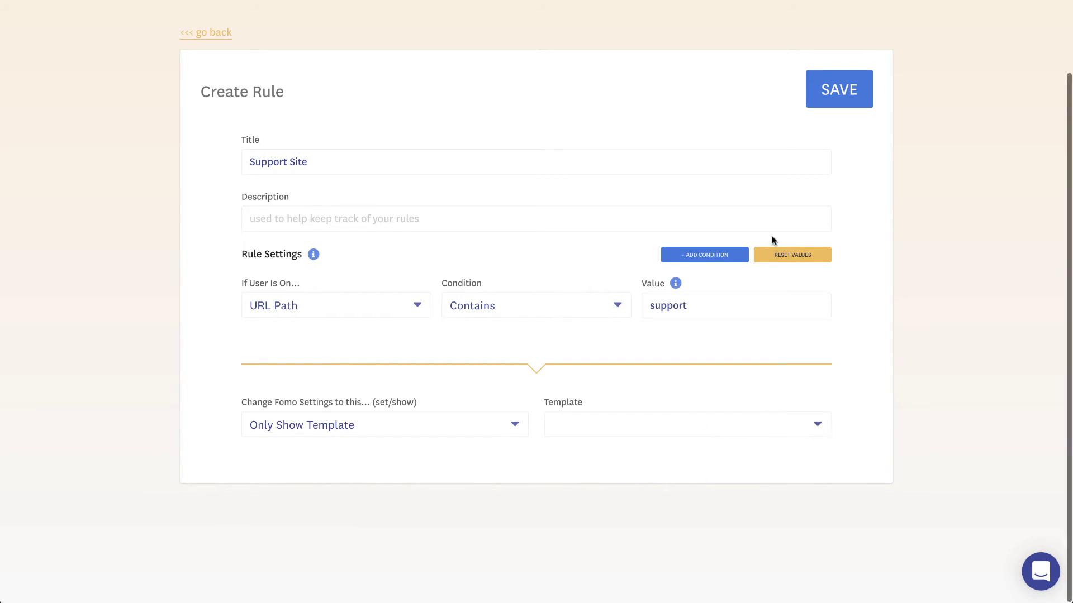
{"action": "scroll", "coordinate": [264, 135], "scroll_direction": "up", "scroll_amount": 2}
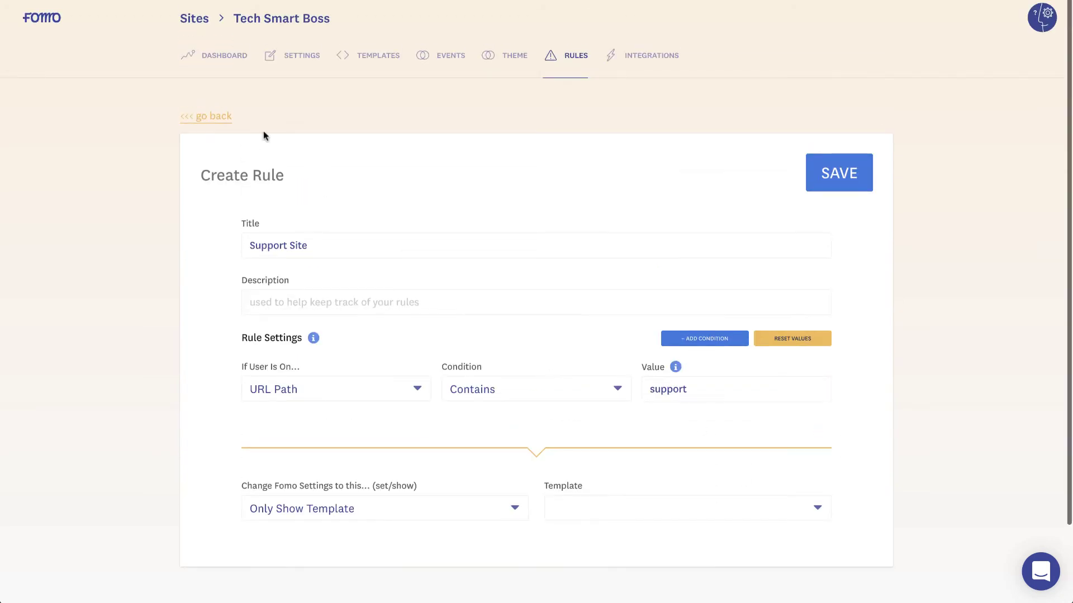
{"action": "left_click", "coordinate": [214, 119]}
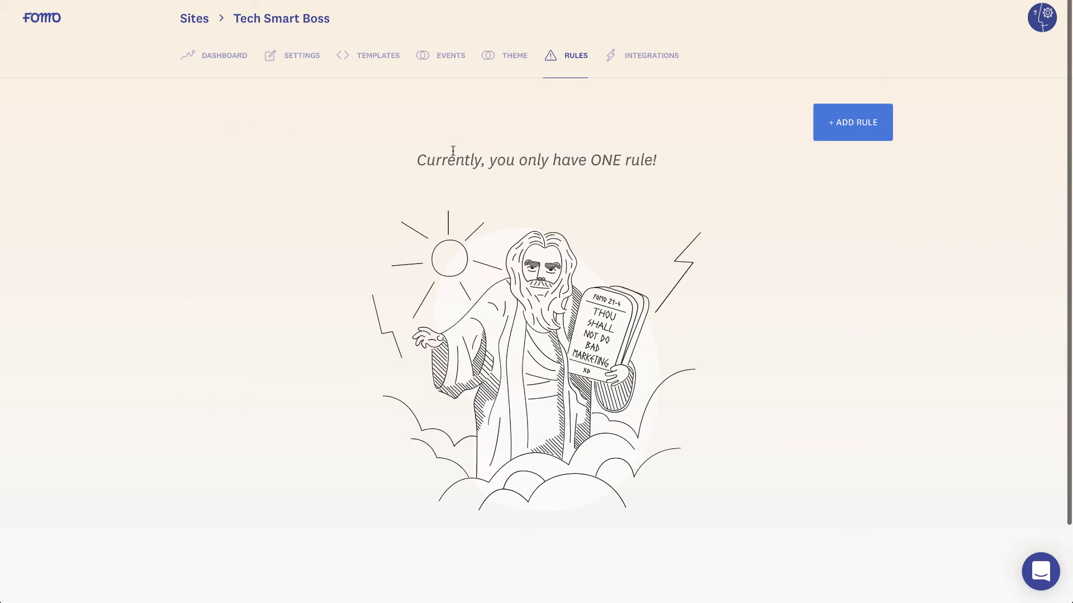
- Review the site's general, timeline, limits, actions and live visitors settings
{"action": "left_click", "coordinate": [291, 65]}
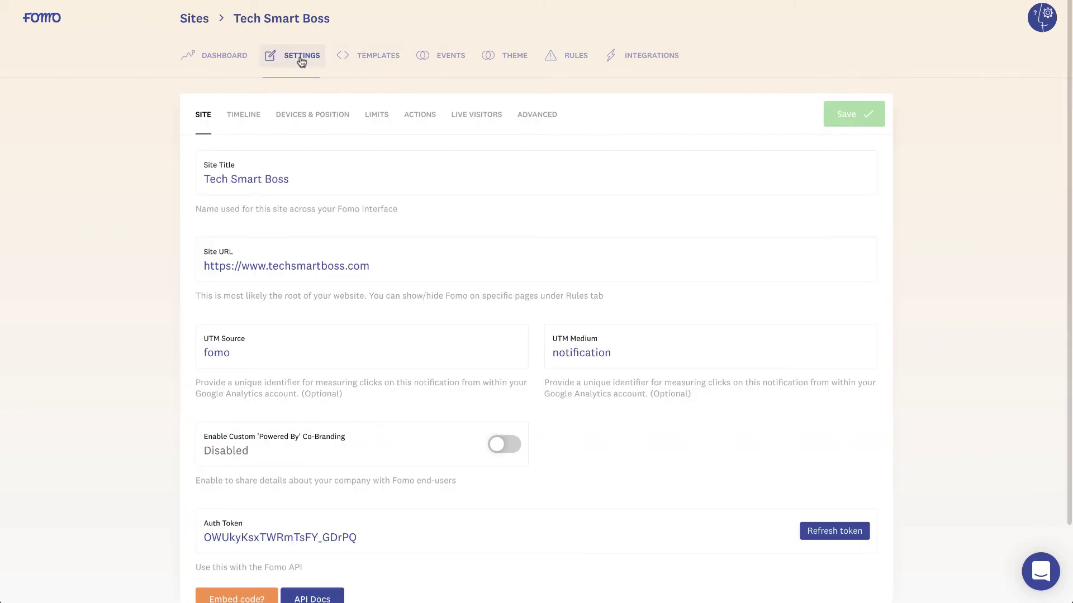
{"action": "left_click", "coordinate": [245, 118]}
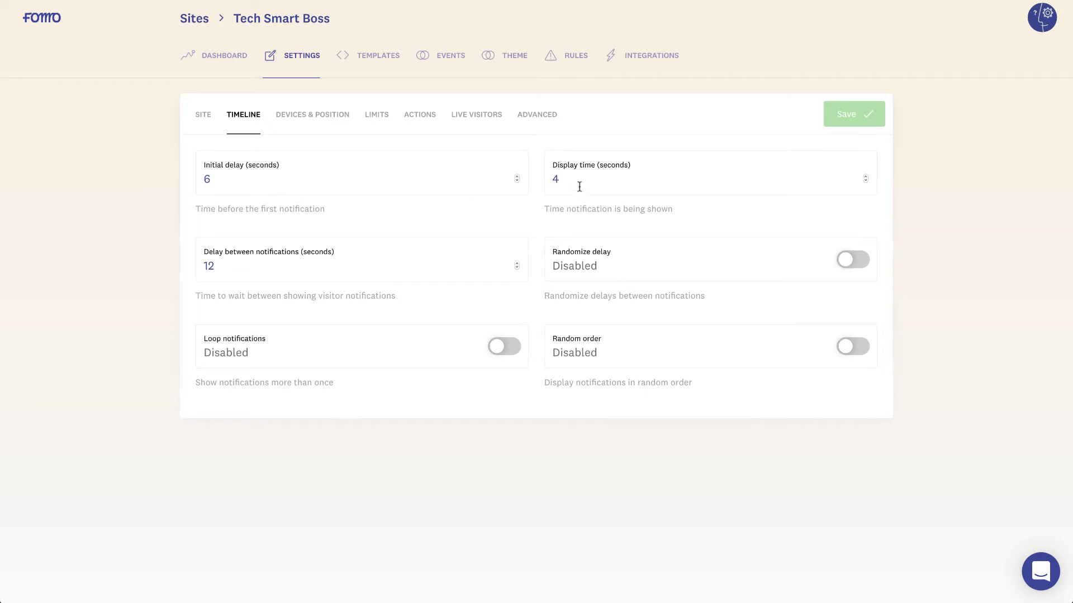
{"action": "left_click", "coordinate": [375, 119]}
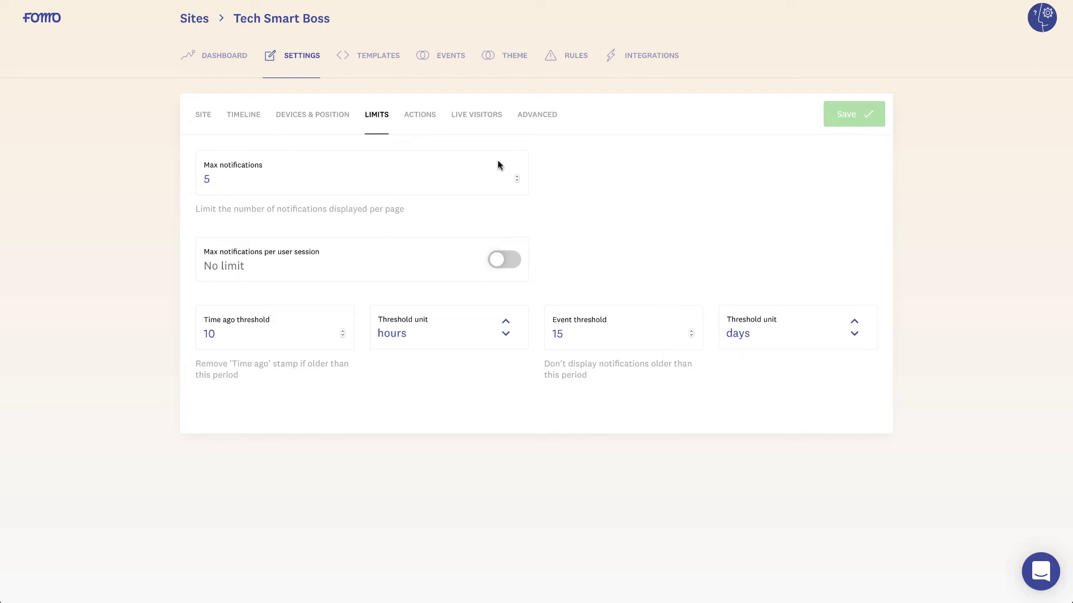
{"action": "left_click", "coordinate": [428, 121]}
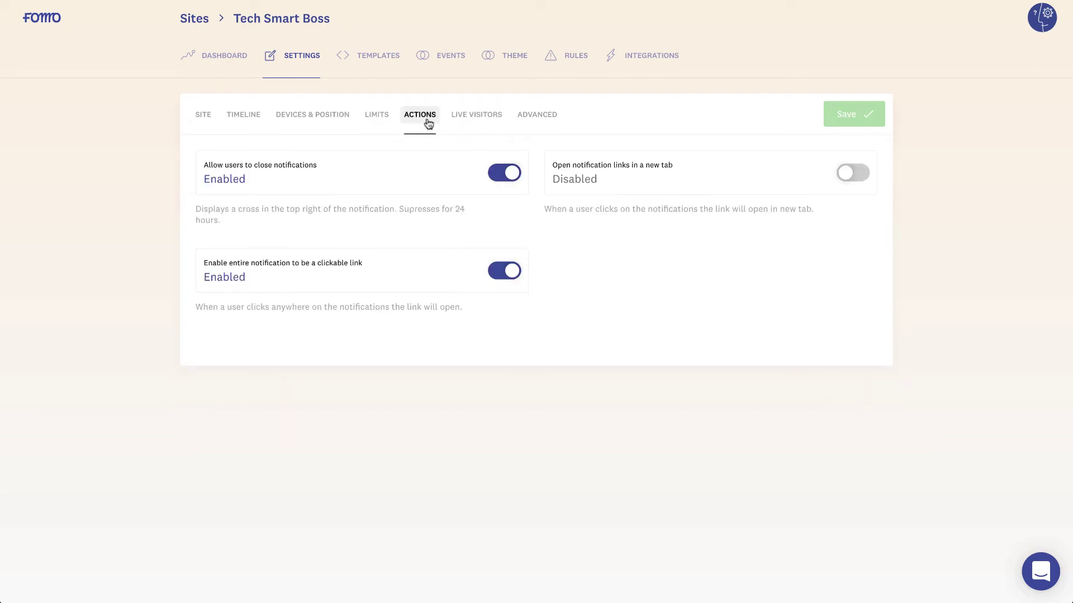
{"action": "left_click", "coordinate": [471, 118]}
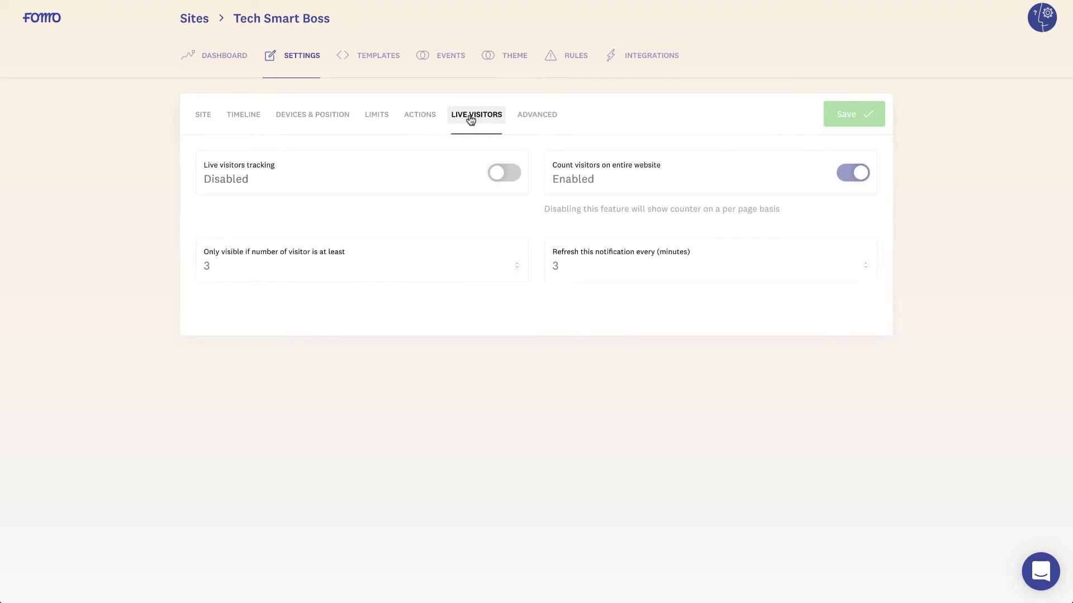
- Review the site's advanced settings, its notification templates and its events list
{"action": "left_click", "coordinate": [534, 121]}
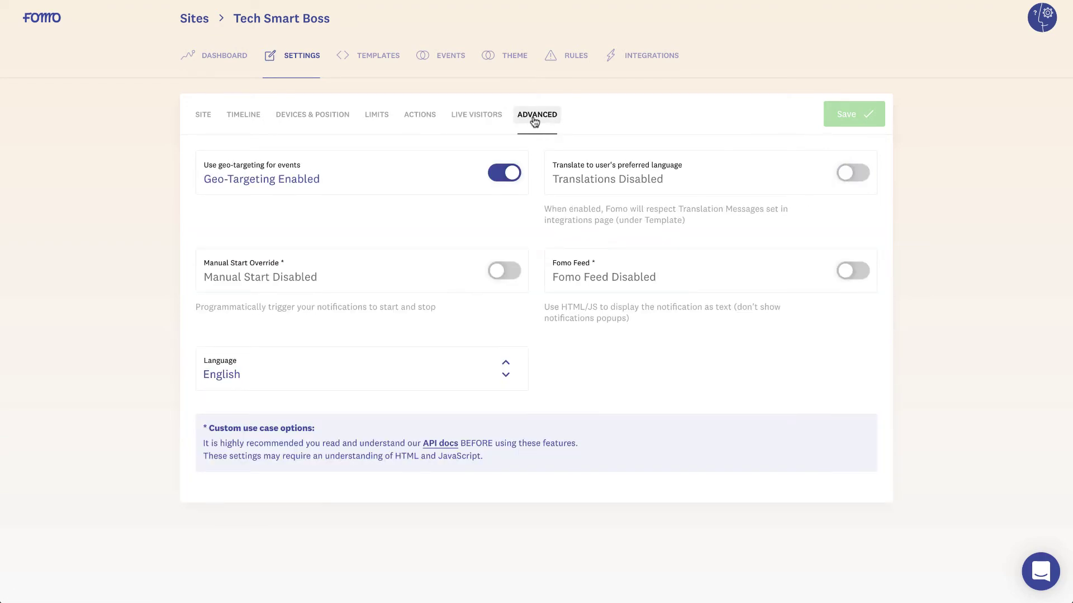
{"action": "left_click", "coordinate": [386, 60]}
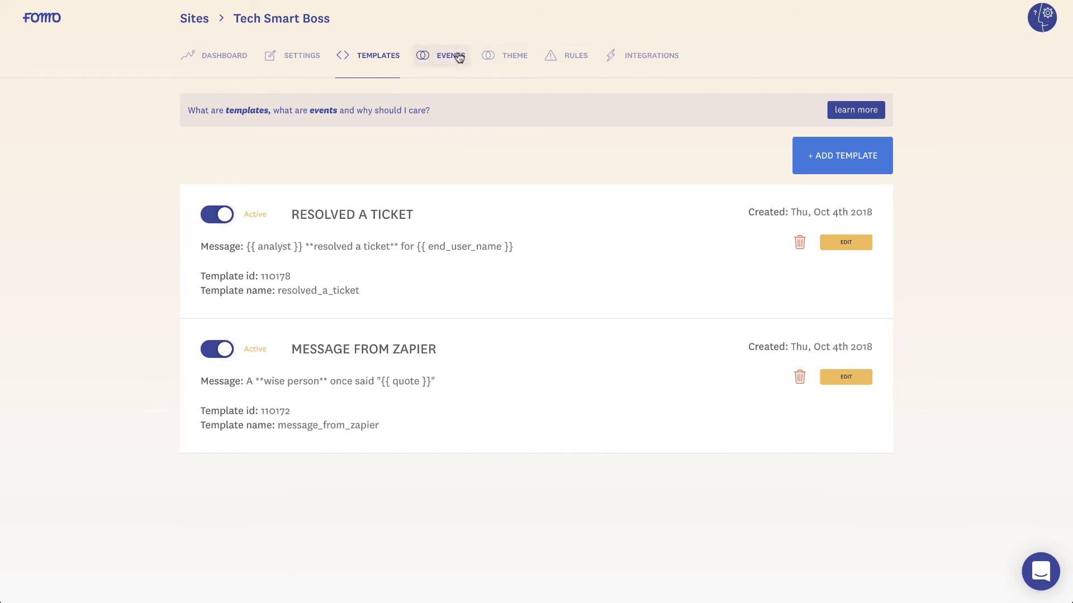
{"action": "left_click", "coordinate": [451, 58]}
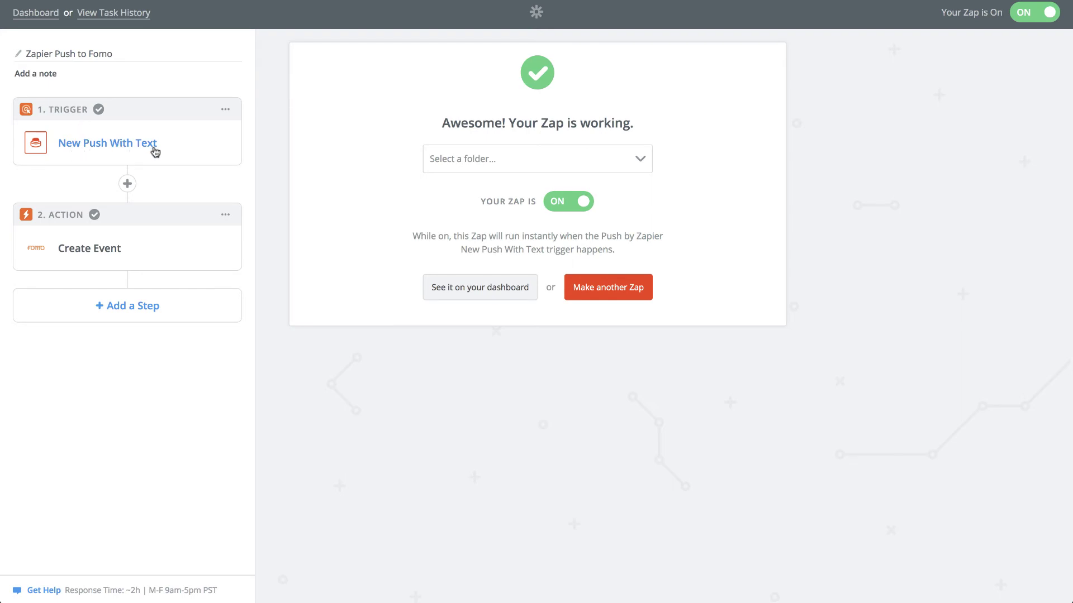
- In Zapier, choose Message from Zapier as the Create Event template of the Zapier Push to Fomo zap and review its field mapping
{"action": "left_click", "coordinate": [121, 253]}
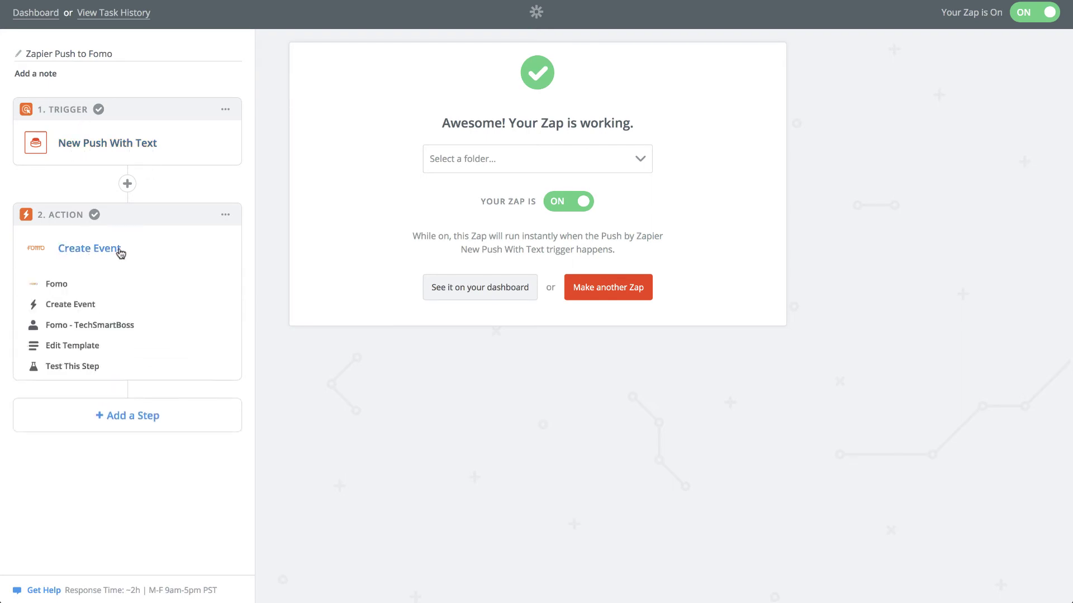
{"action": "left_click", "coordinate": [84, 346]}
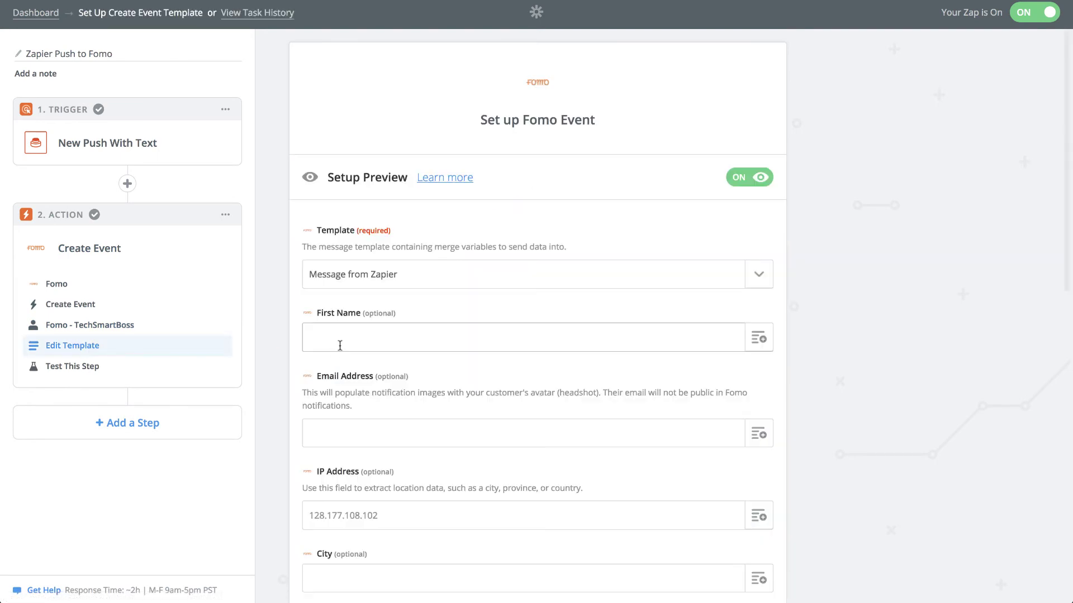
{"action": "left_click", "coordinate": [758, 274]}
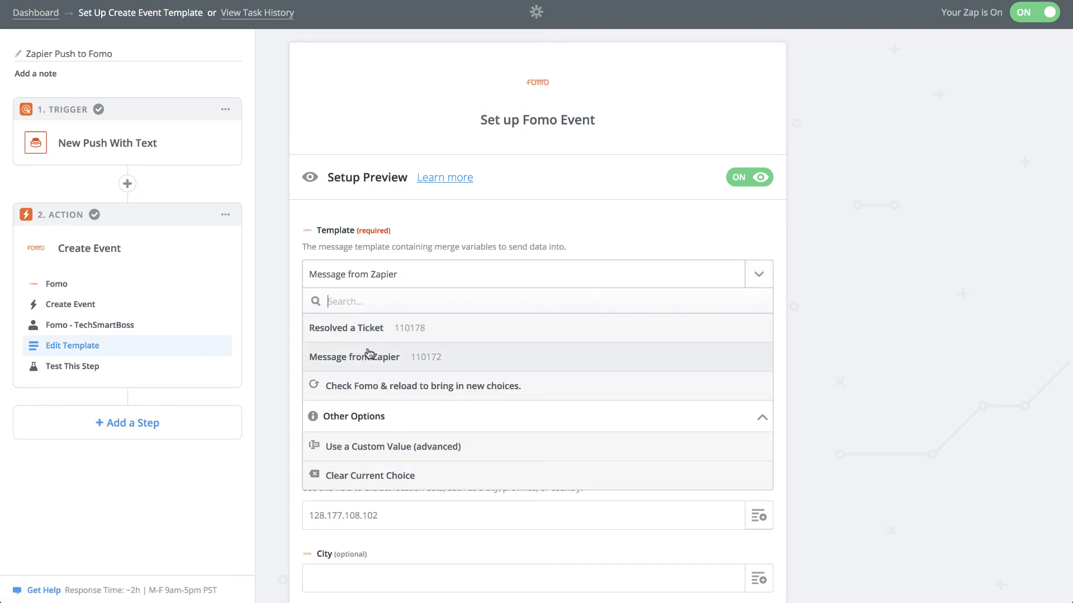
{"action": "left_click", "coordinate": [385, 358]}
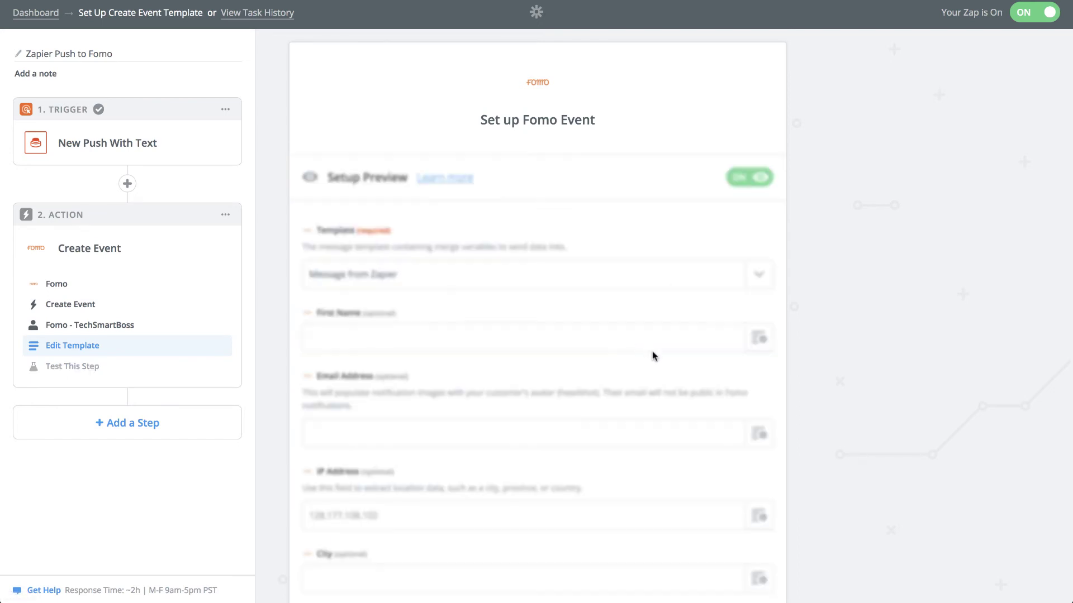
{"action": "scroll", "coordinate": [598, 296], "scroll_direction": "down", "scroll_amount": 3}
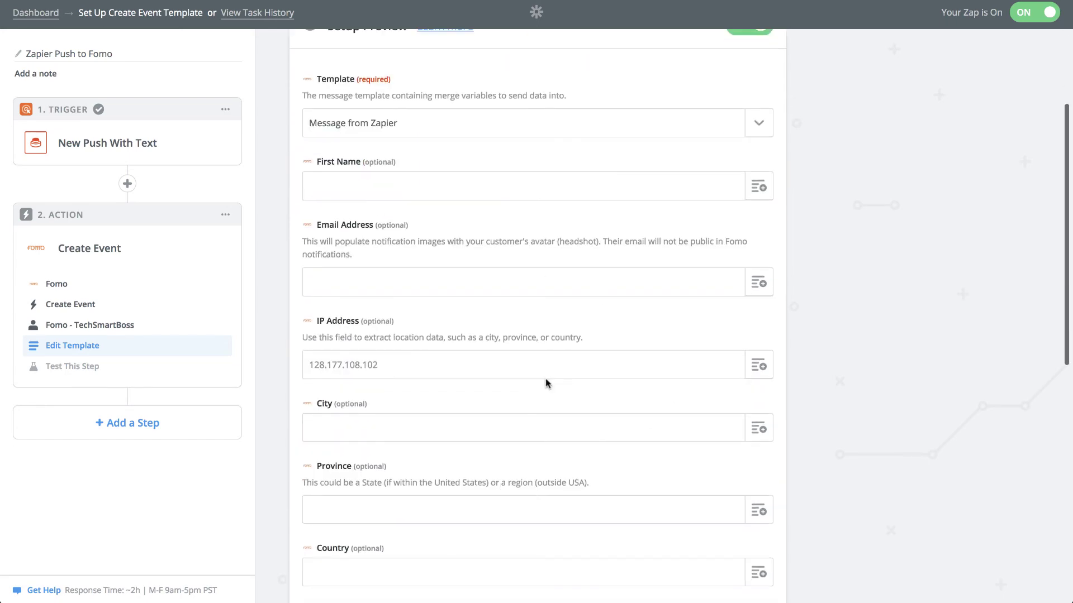
{"action": "scroll", "coordinate": [546, 378], "scroll_direction": "down", "scroll_amount": 9}
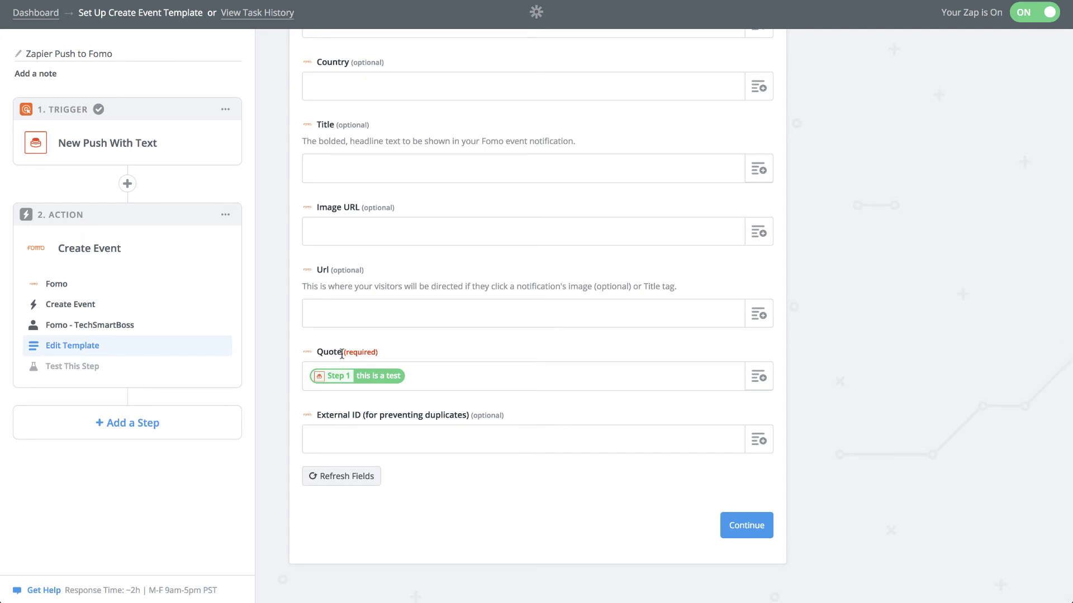
{"action": "scroll", "coordinate": [710, 414], "scroll_direction": "up", "scroll_amount": 3}
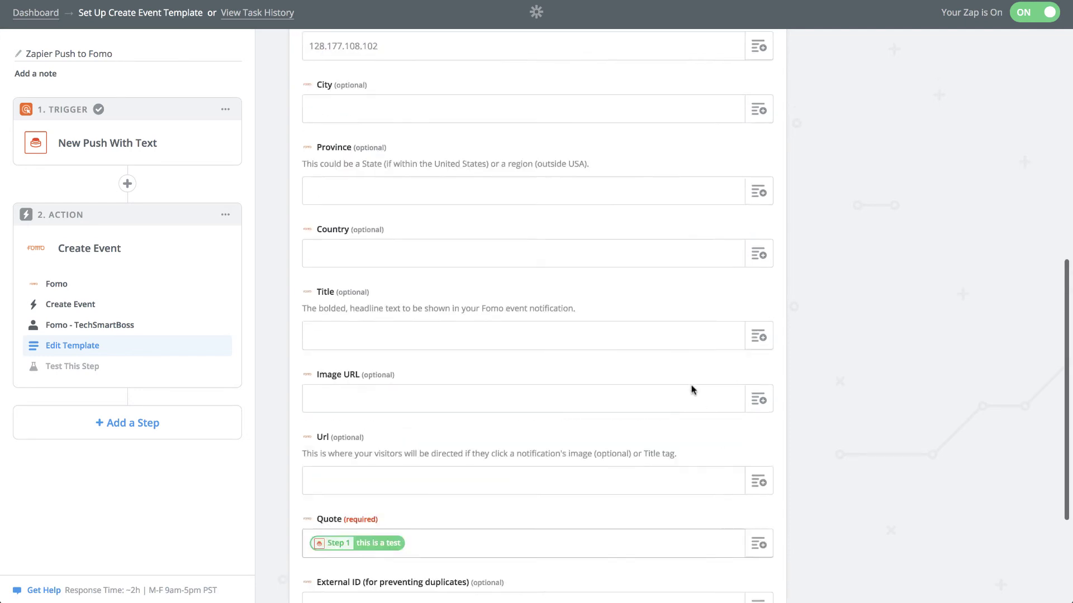
{"action": "scroll", "coordinate": [693, 389], "scroll_direction": "up", "scroll_amount": 3}
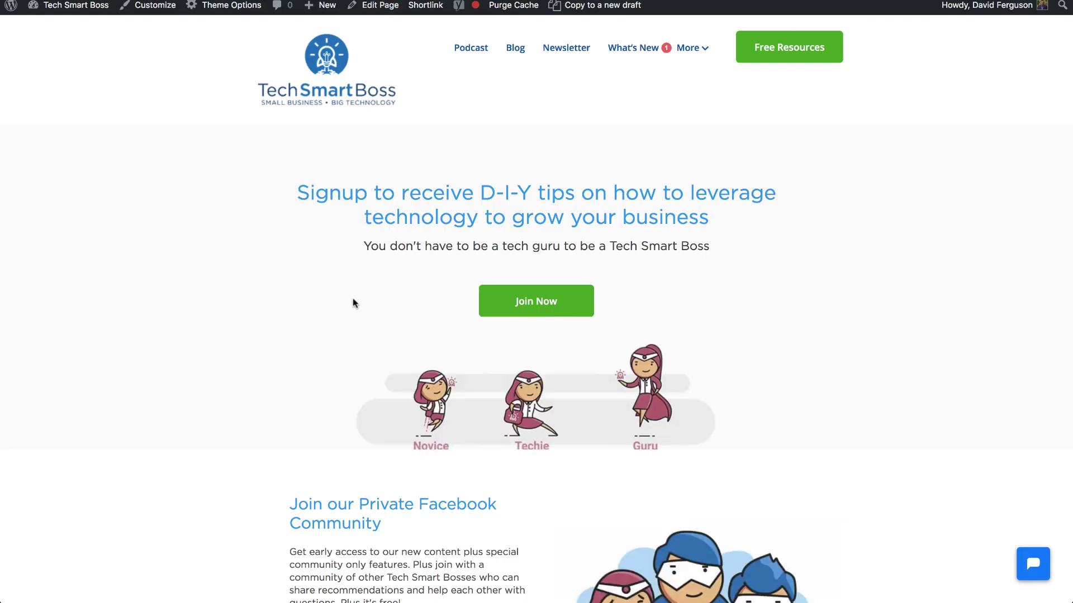
- Check the Tech Smart Boss home page for notifications and return to the Fomo events page
{"action": "scroll", "coordinate": [352, 304], "scroll_direction": "down", "scroll_amount": 5}
{"action": "scroll", "coordinate": [352, 304], "scroll_direction": "up", "scroll_amount": 5}
{"action": "left_click", "coordinate": [58, 4]}
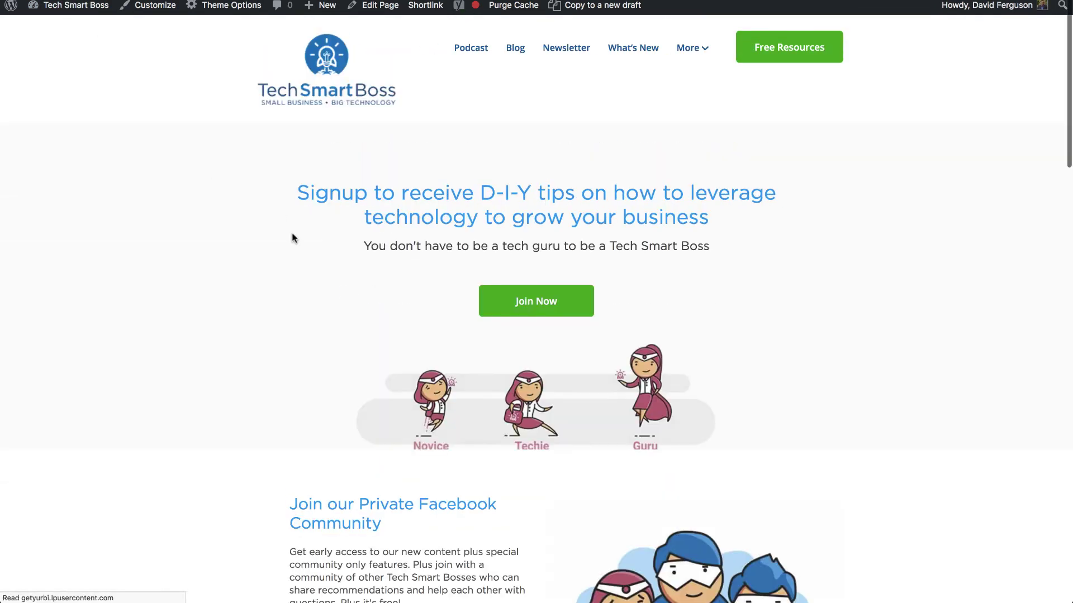
{"action": "left_click", "coordinate": [154, 16]}
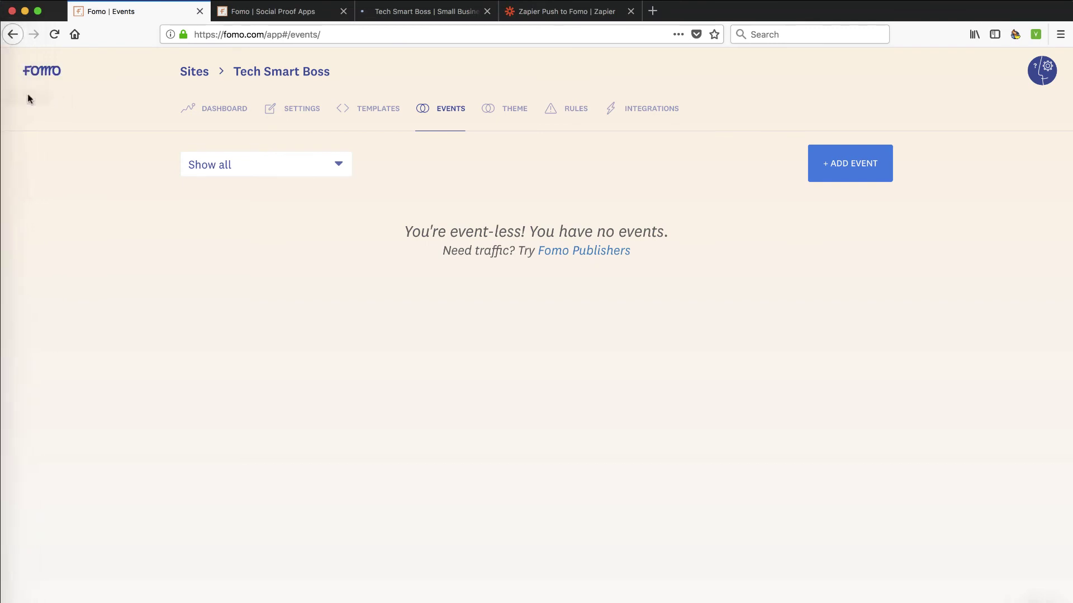
- Switch to Chrome and send "Kiki do you love me? Are you riding?" through the Zapier Push to Fomo push zap
{"action": "left_click", "coordinate": [15, 78]}
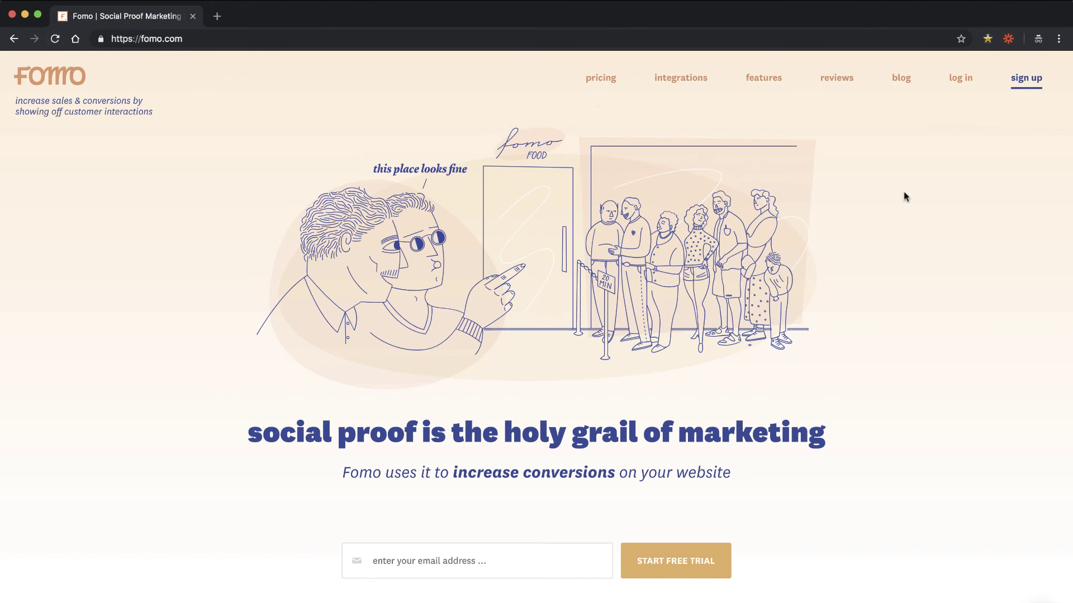
{"action": "left_click", "coordinate": [1009, 40]}
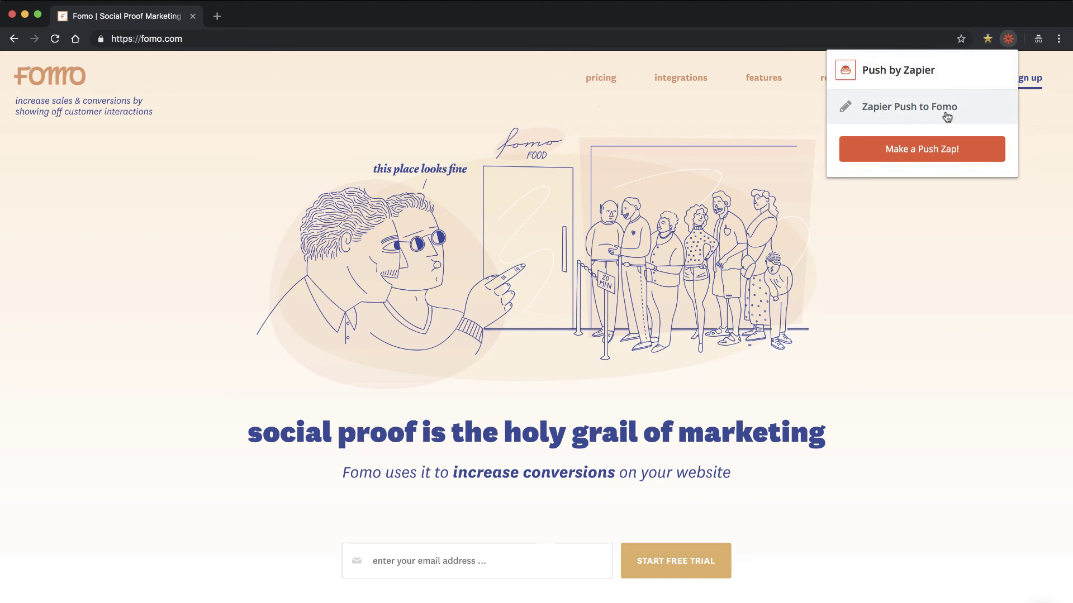
{"action": "left_click", "coordinate": [898, 115]}
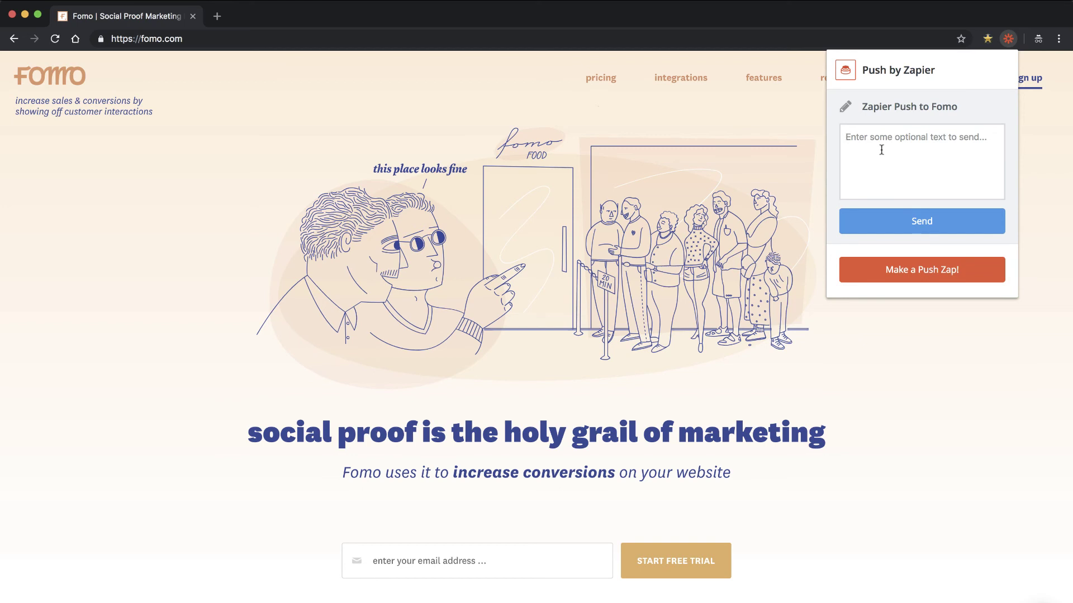
{"action": "type", "text": "Kiki do you l"}
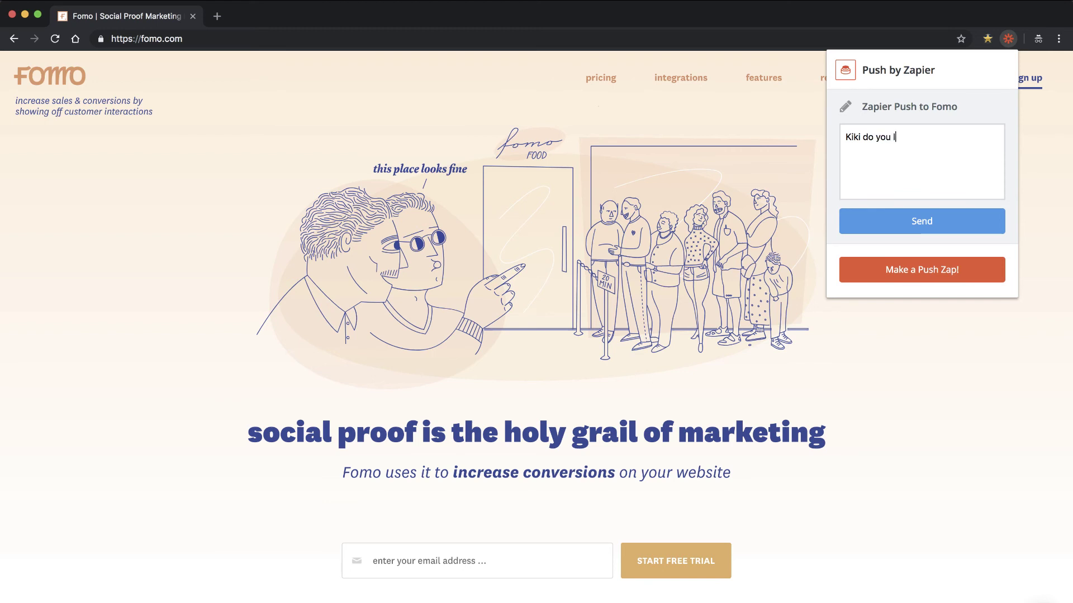
{"action": "type", "text": "ove me? Are you riding?"}
{"action": "left_click", "coordinate": [885, 219]}
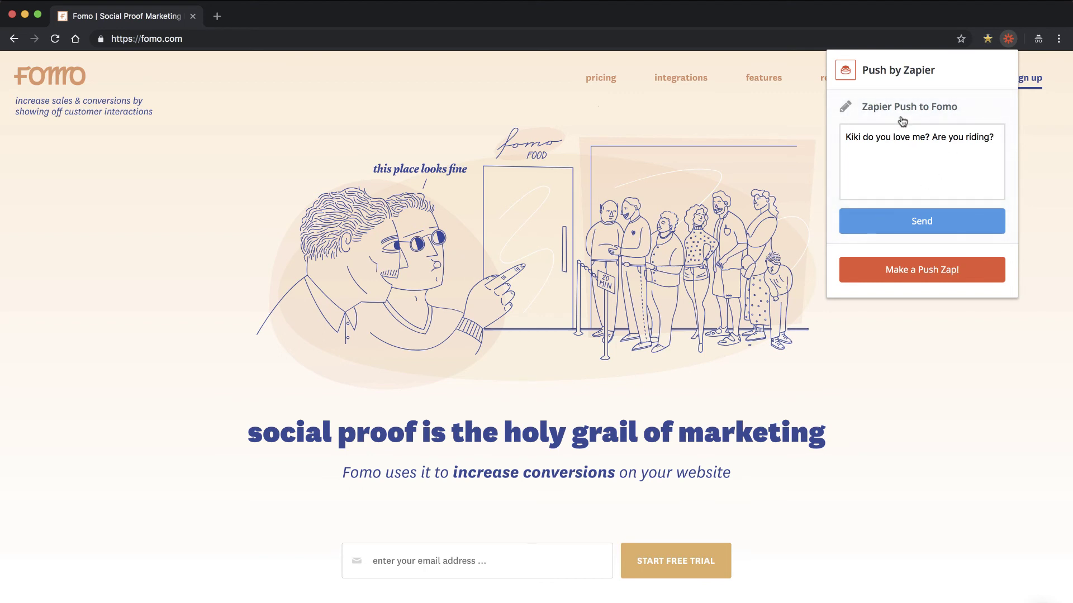
{"action": "left_click", "coordinate": [921, 222]}
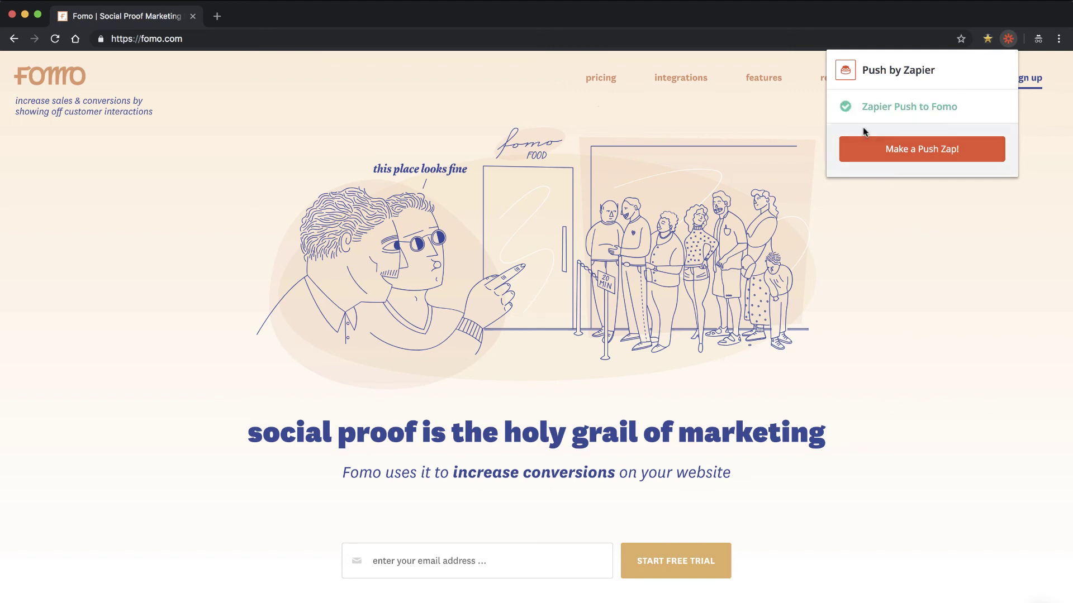
- Switch back to the Fomo site in Firefox, reload its events list and check the Tech Smart Boss home page for the pushed notification
{"action": "left_click", "coordinate": [12, 80]}
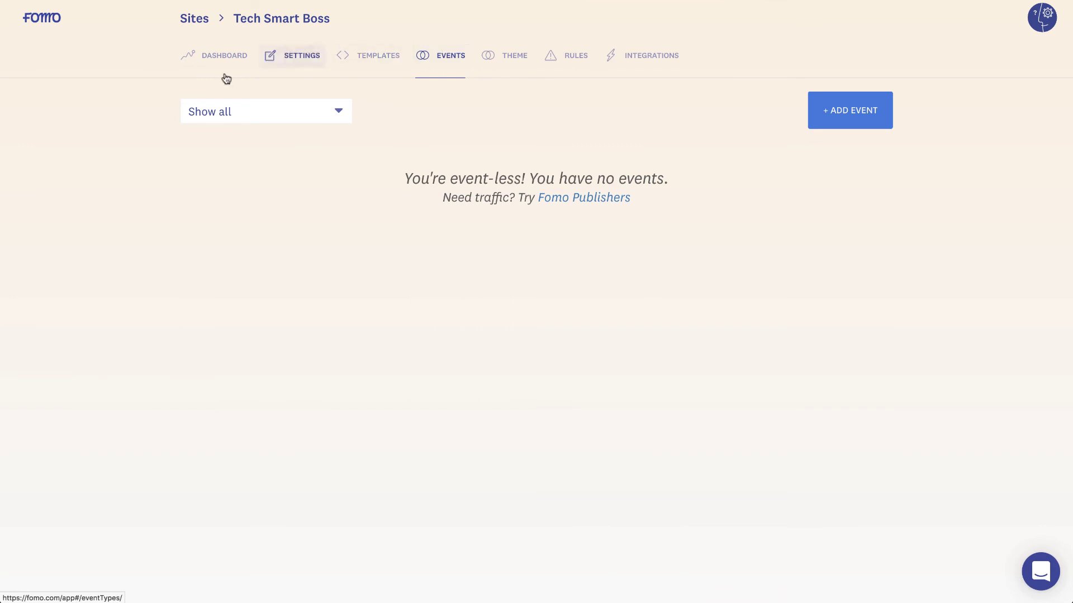
{"action": "left_click", "coordinate": [205, 56]}
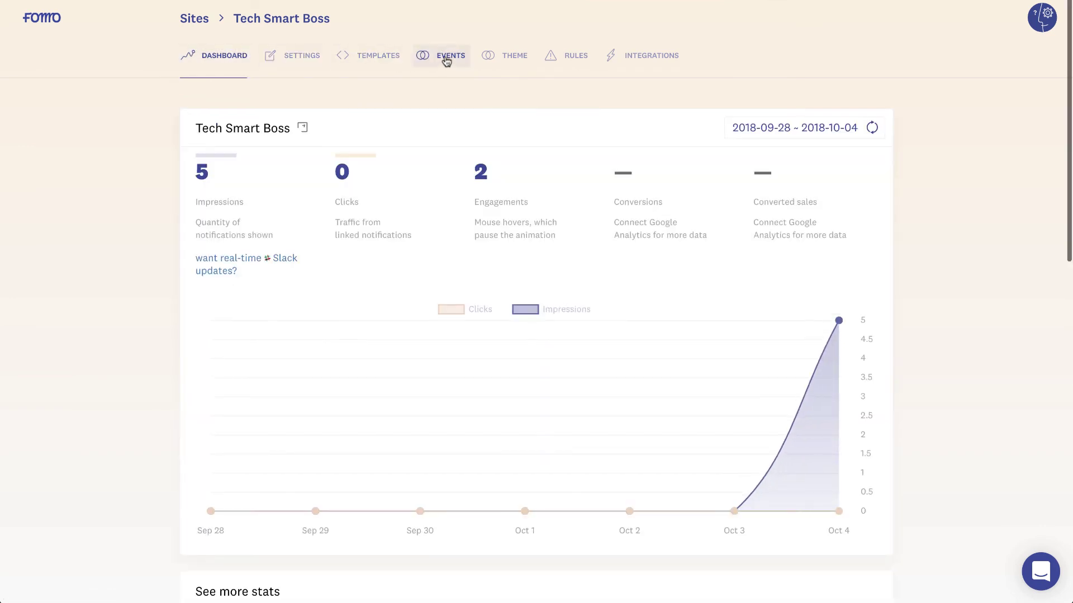
{"action": "left_click", "coordinate": [446, 60]}
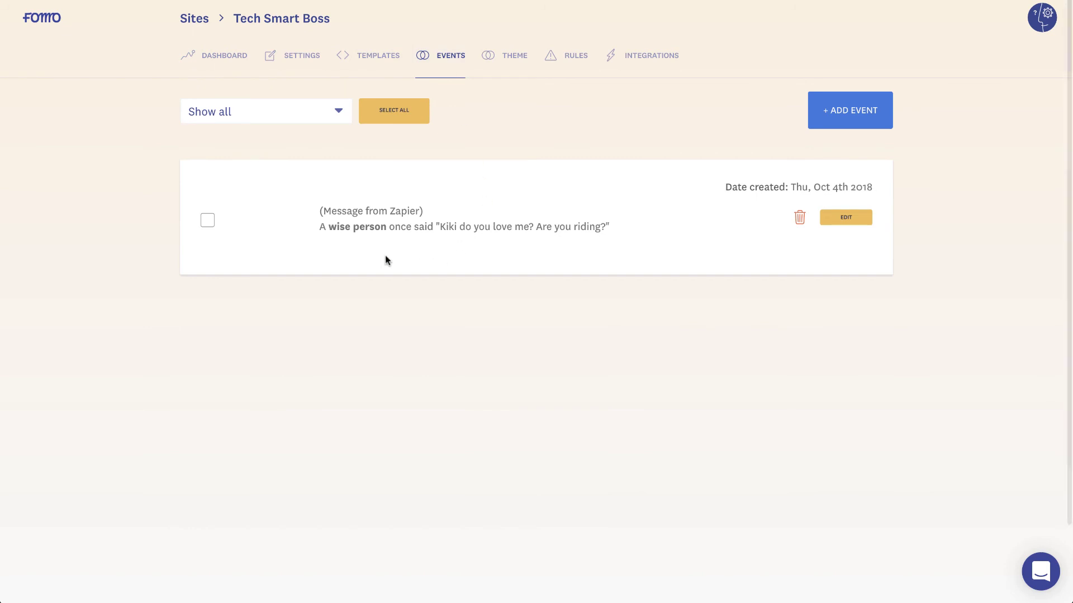
{"action": "key", "text": "ctrl+Tab"}
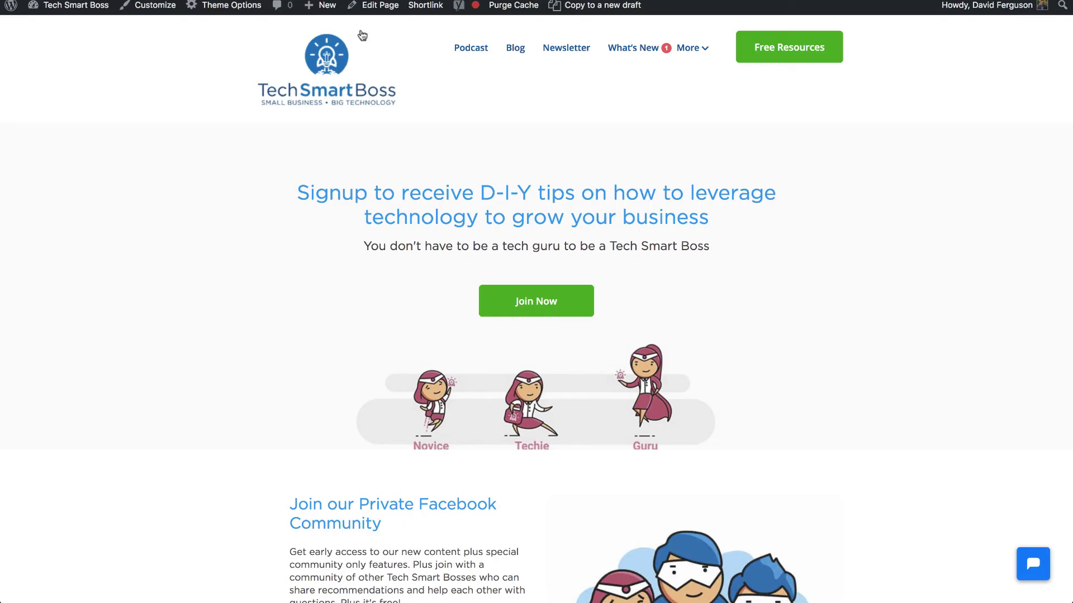
{"action": "scroll", "coordinate": [137, 210], "scroll_direction": "down", "scroll_amount": 4}
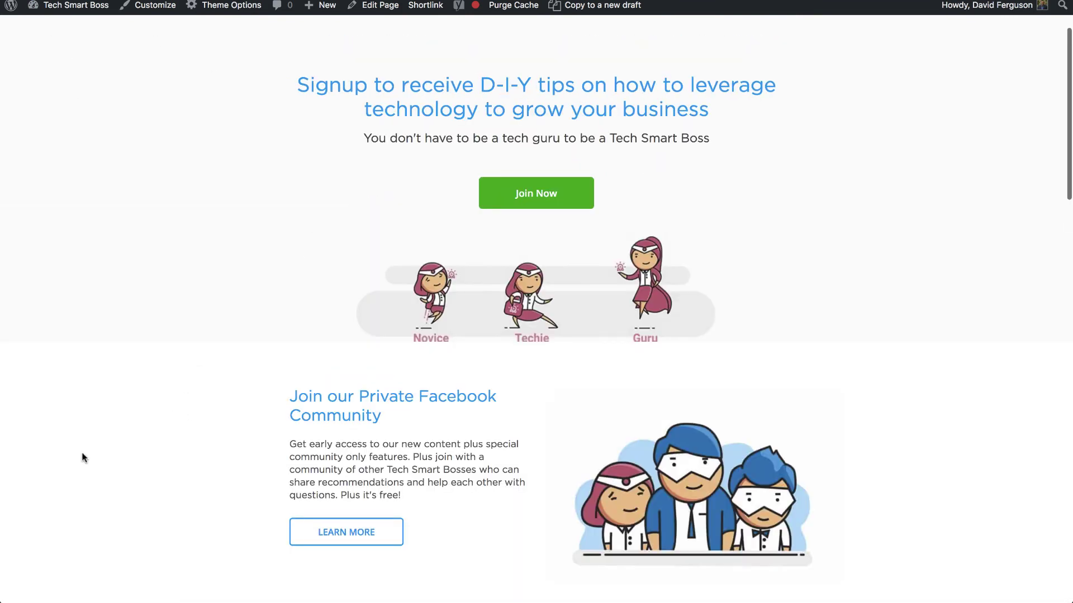
{"action": "scroll", "coordinate": [264, 568], "scroll_direction": "down", "scroll_amount": 2}
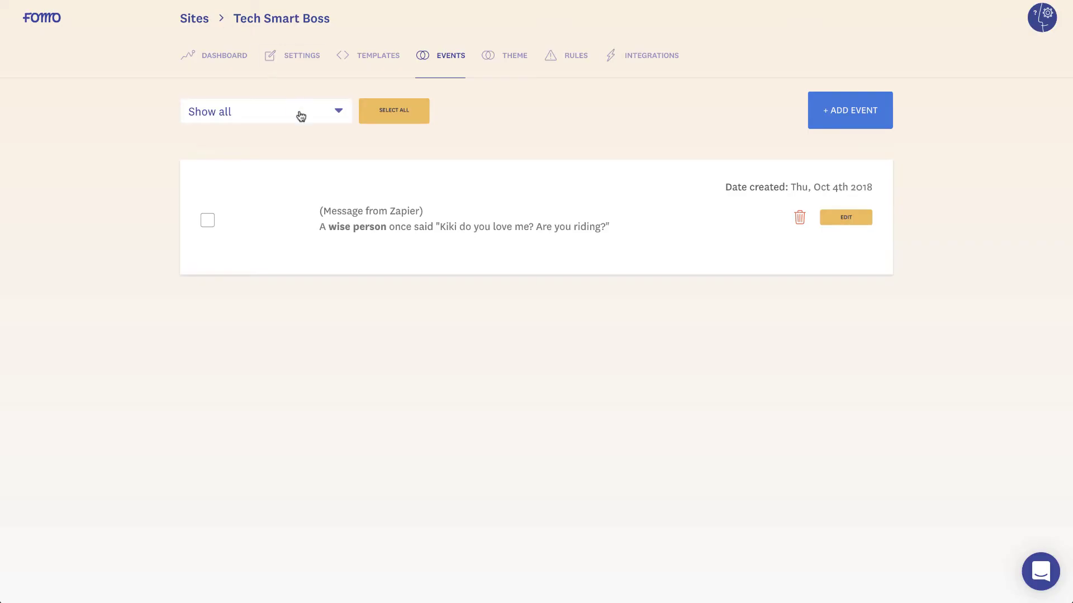
- Examine the bold markers and the quote variable in the Message from Zapier template's notification message, and return to the events list
{"action": "left_click", "coordinate": [378, 58]}
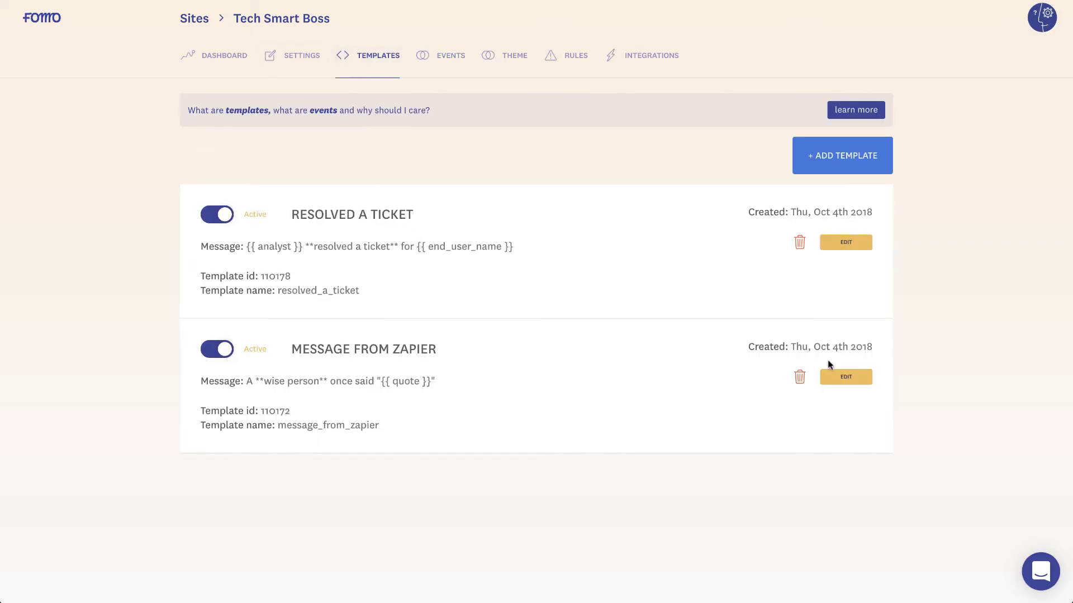
{"action": "left_click", "coordinate": [845, 378]}
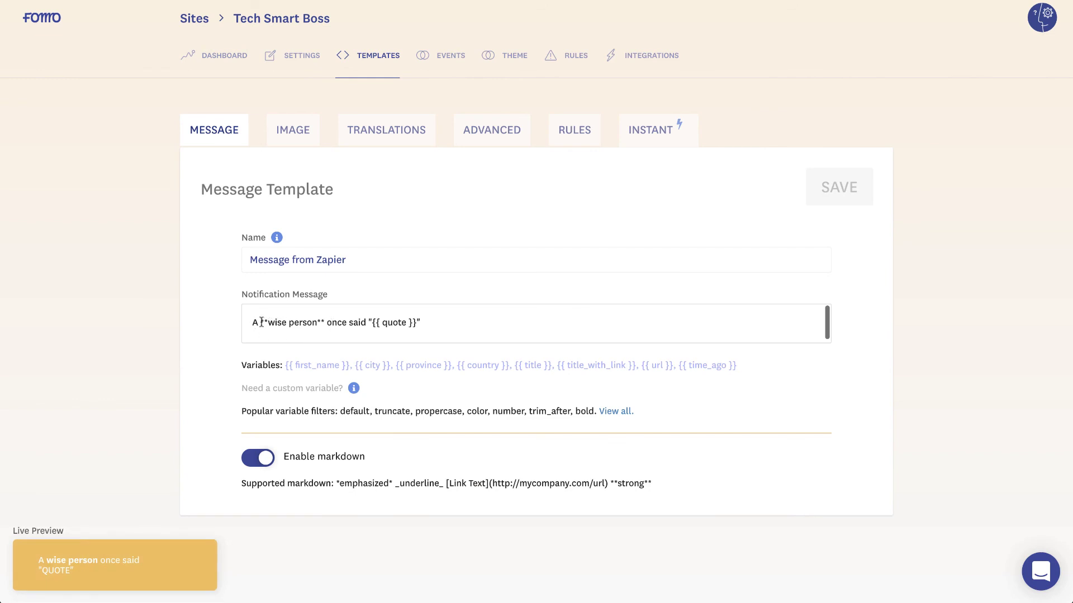
{"action": "left_click_drag", "start_coordinate": [261, 323], "coordinate": [269, 322]}
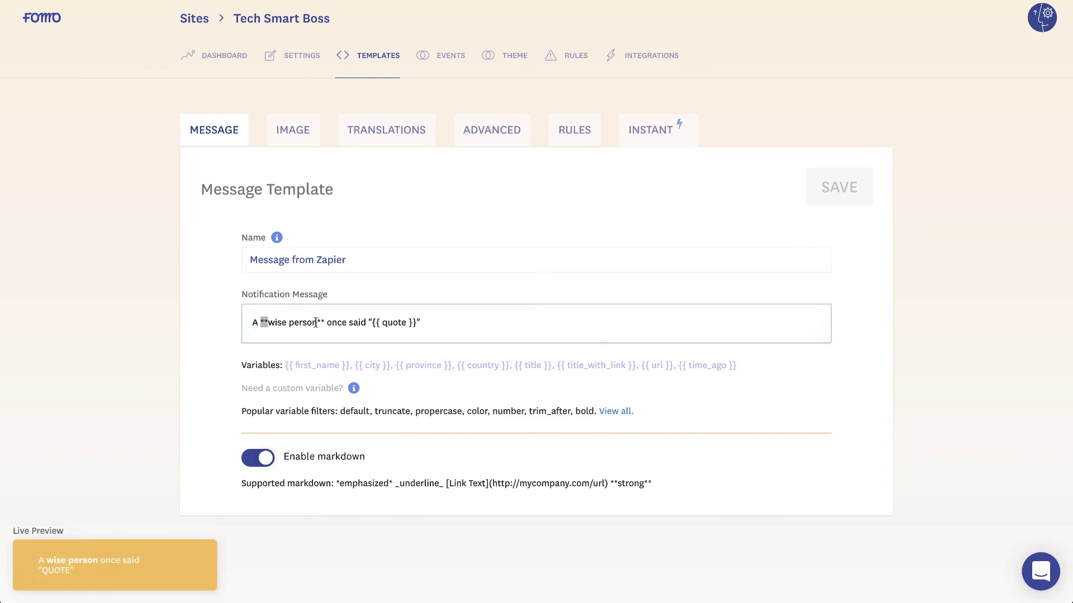
{"action": "left_click", "coordinate": [370, 321]}
{"action": "left_click", "coordinate": [446, 61]}
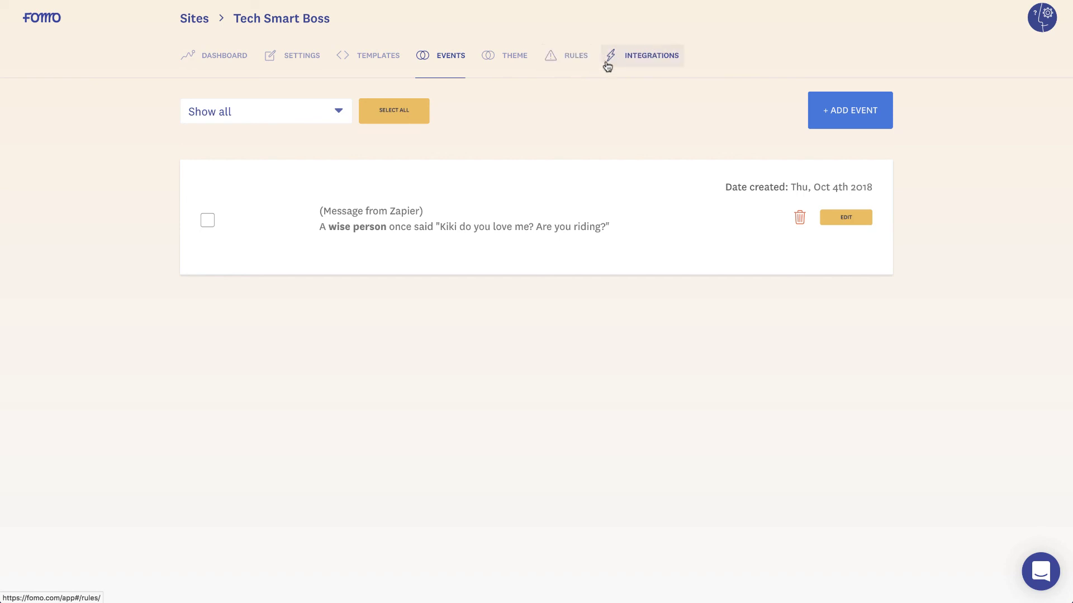
- Switch to Chrome, view Fomo's pricing plans and highlight the notification allowance of the essential plan
{"action": "mouse_move", "coordinate": [11, 66]}
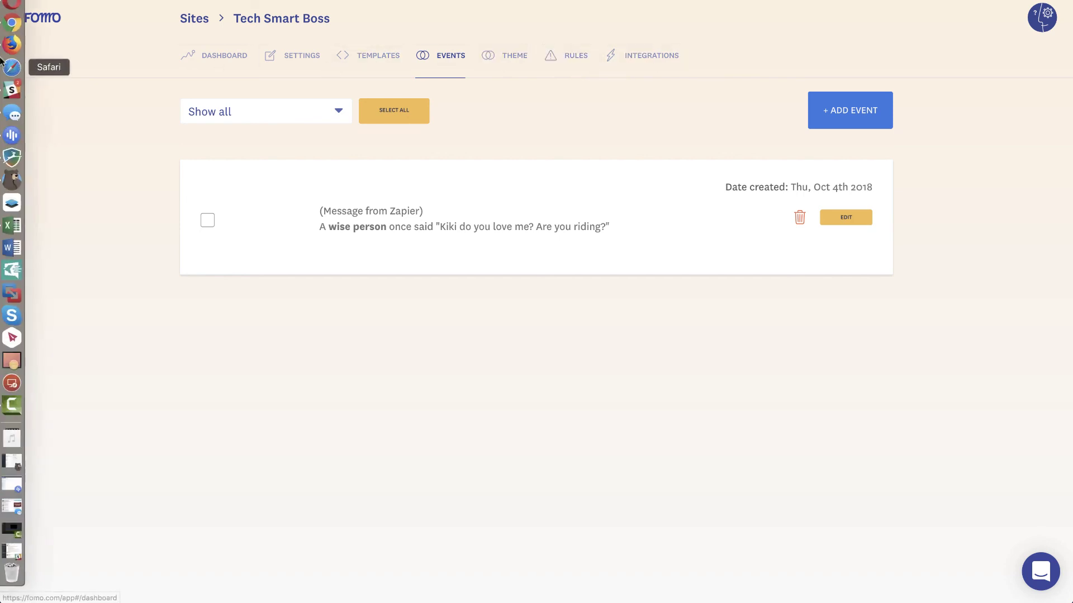
{"action": "left_click", "coordinate": [15, 23]}
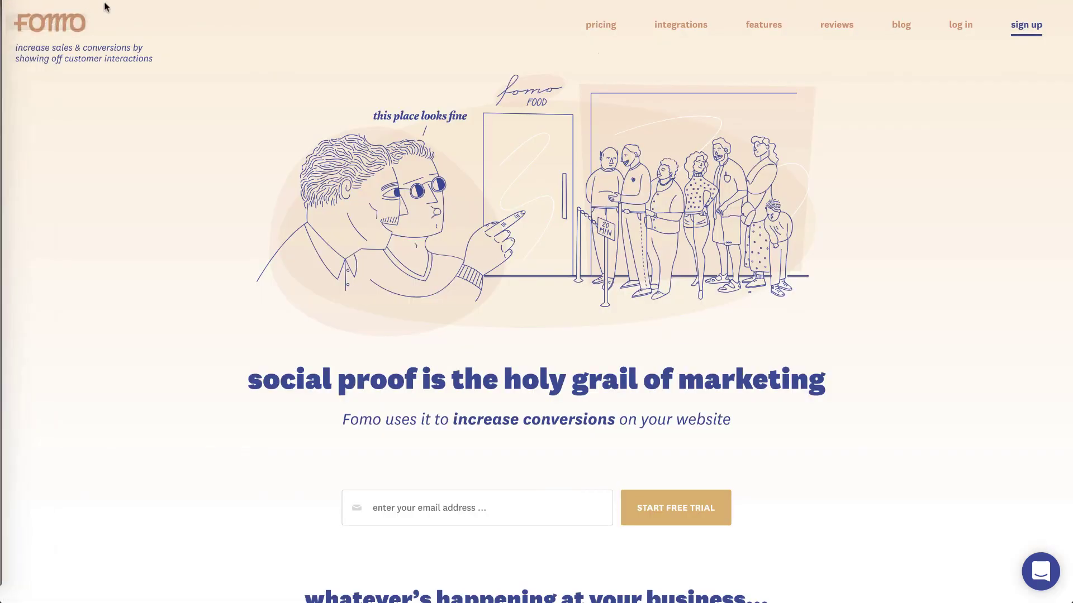
{"action": "left_click", "coordinate": [607, 34]}
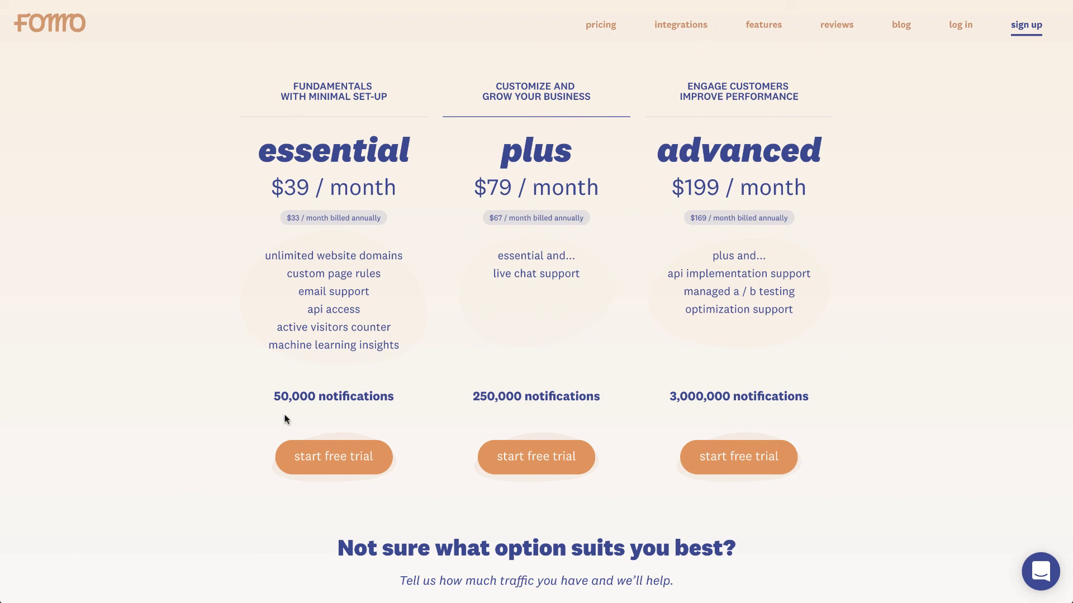
{"action": "mouse_move", "coordinate": [277, 390]}
{"action": "left_mouse_down"}
{"action": "mouse_move", "coordinate": [378, 391]}
{"action": "mouse_move", "coordinate": [263, 404]}
{"action": "left_mouse_up"}
{"action": "left_click", "coordinate": [380, 389]}
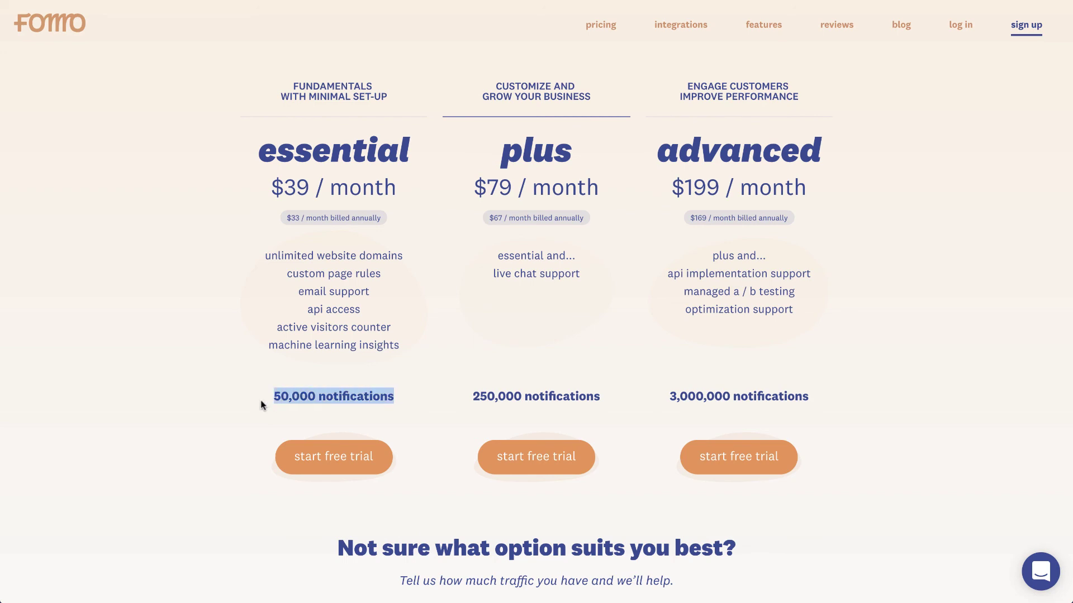